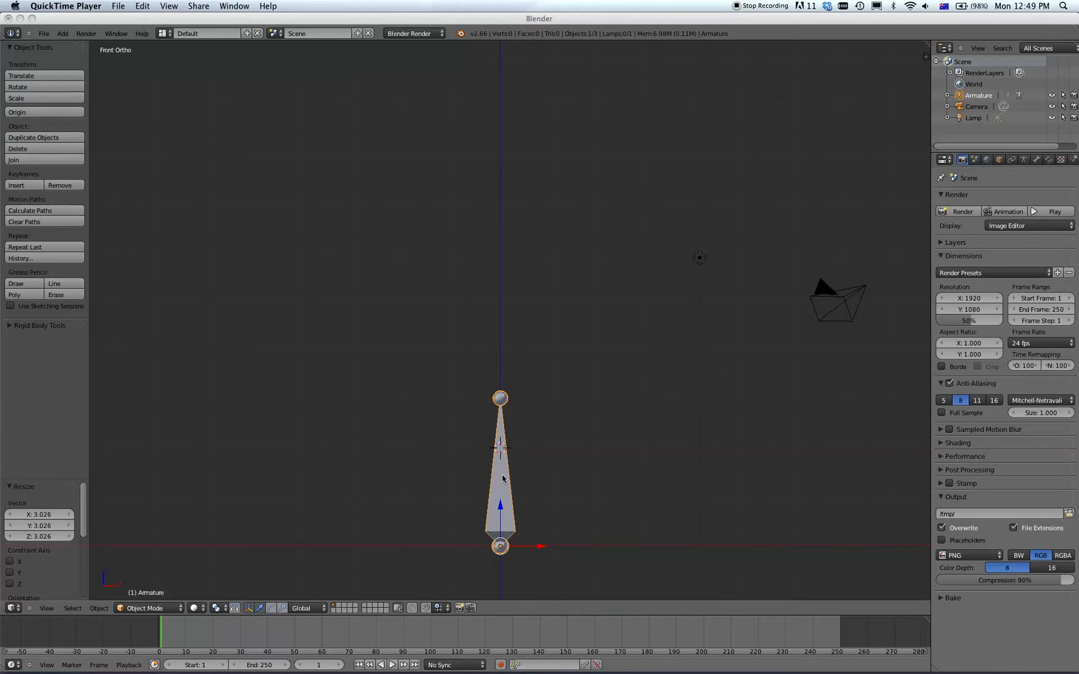
In Edit Mode, extrude two more bones straight up along Z from the armature's tip, each about 3 units long
left_click(536, 18)
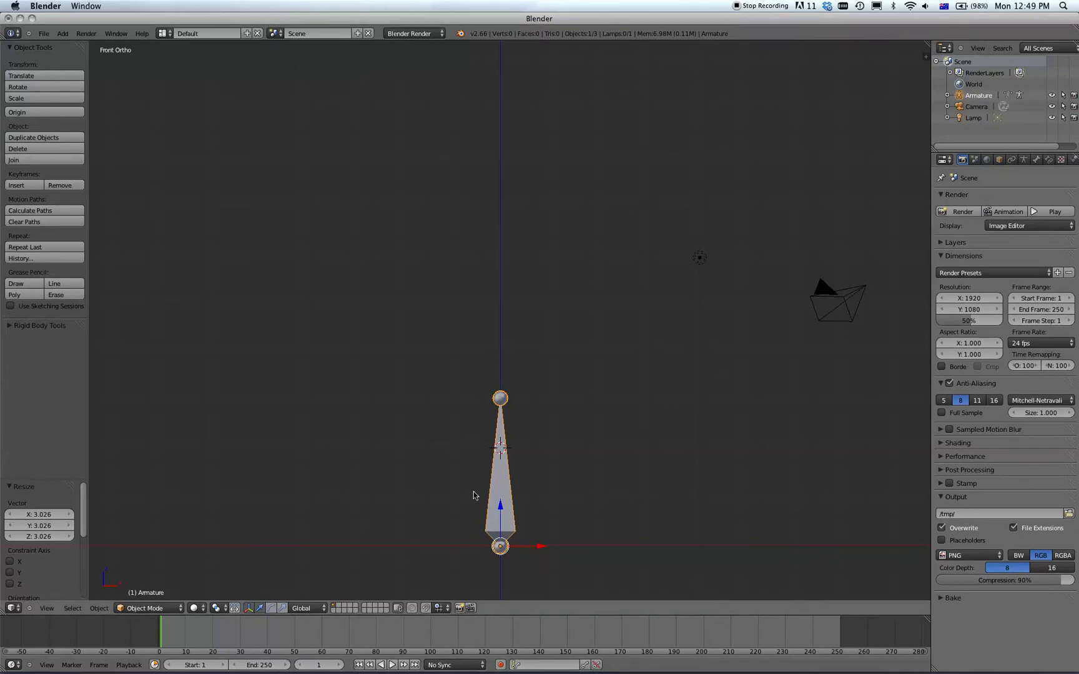
key("Tab")
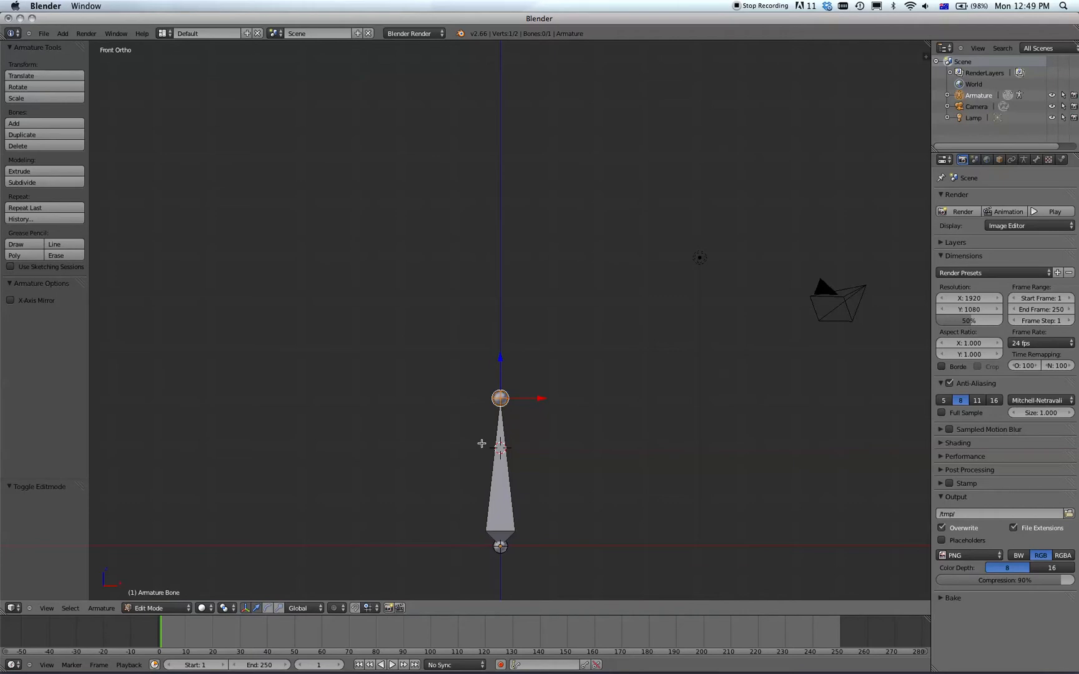
key("e")
key("z")
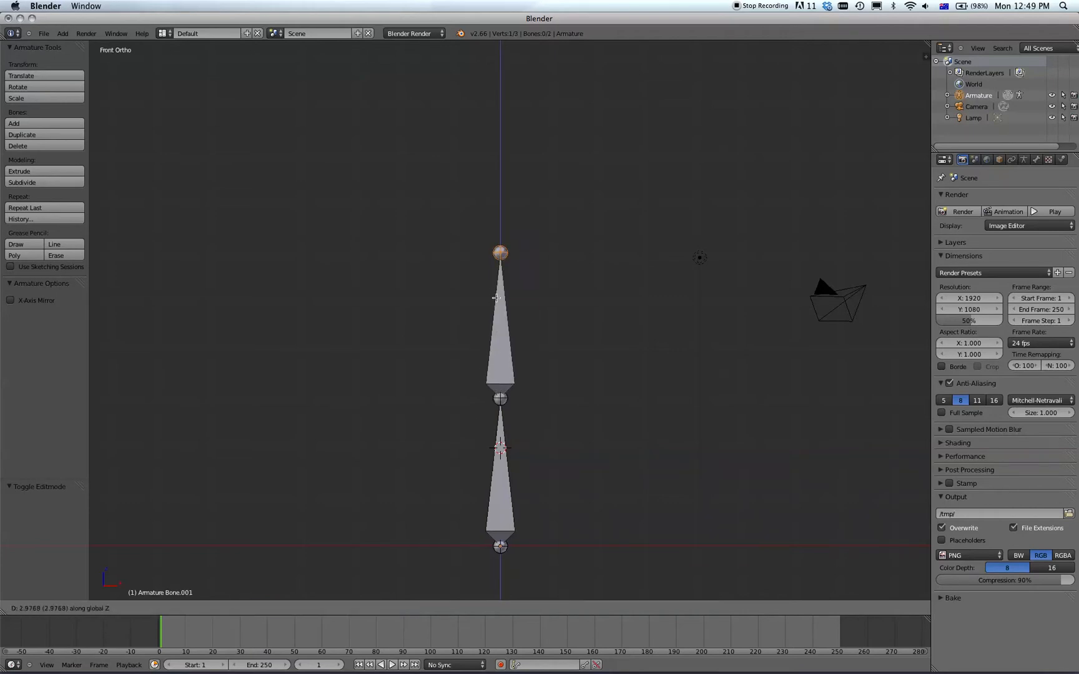
left_click(495, 298)
key("e")
key("z")
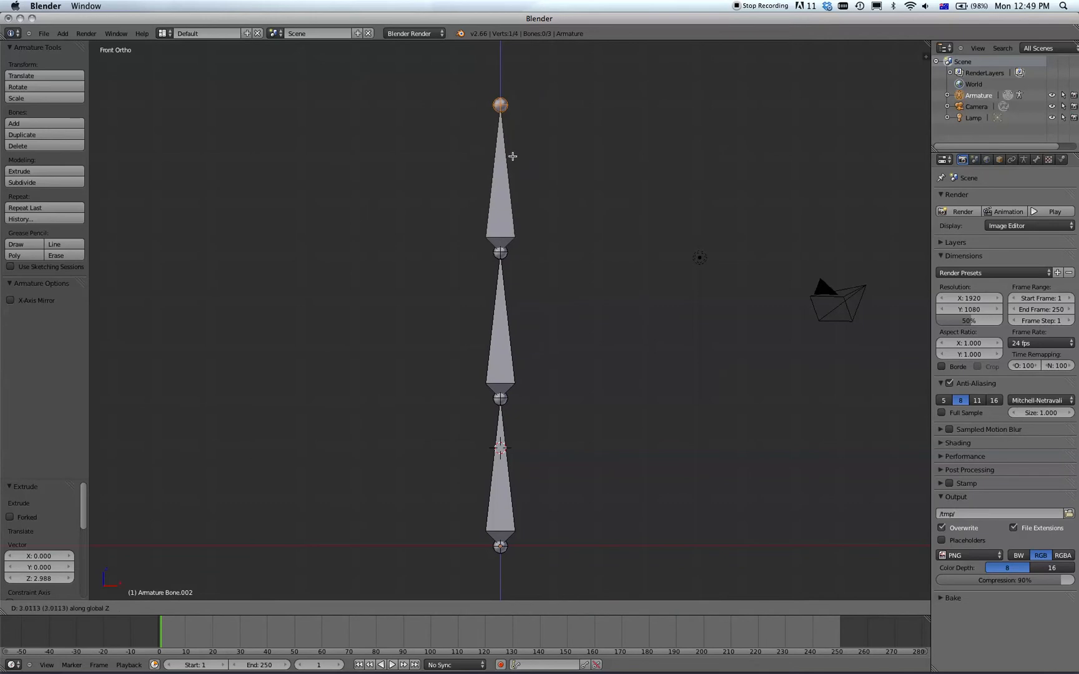
left_click(512, 160)
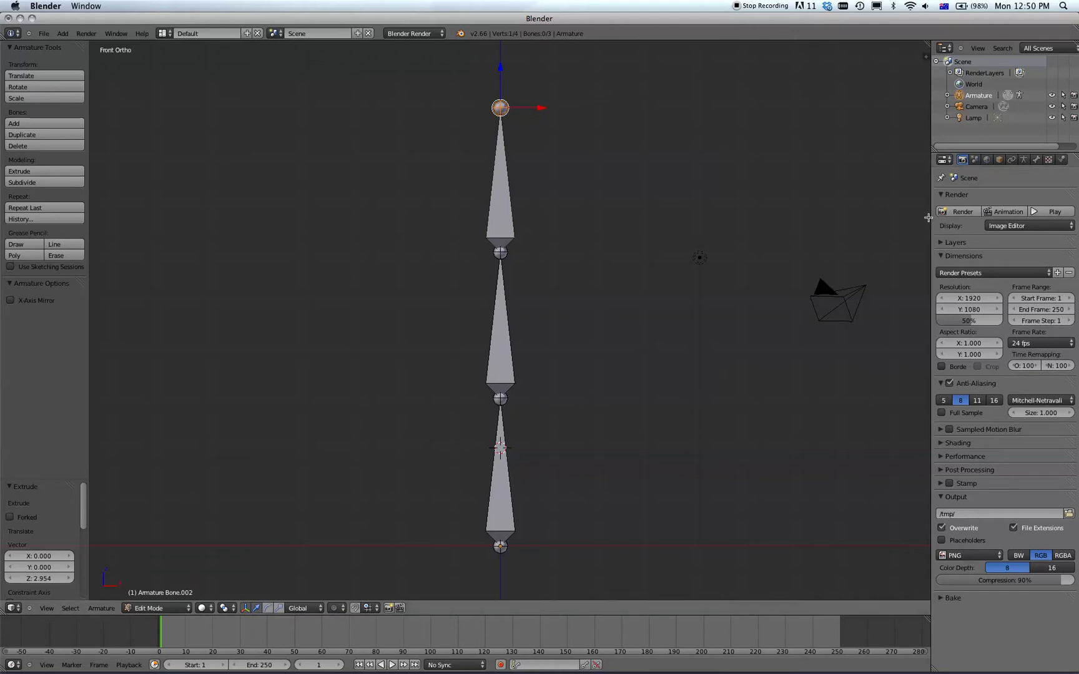
Enlarge the Outliner and expand the Armature hierarchy down to its last child bone
left_click_drag(931, 217, 881, 216)
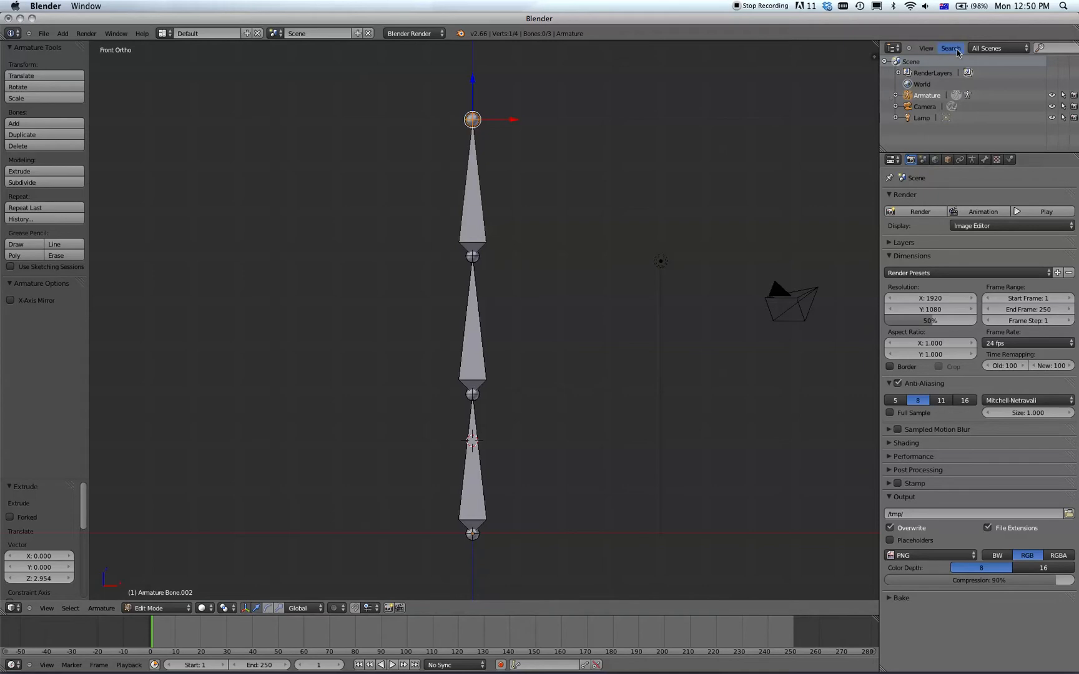
left_click_drag(1031, 152, 1031, 215)
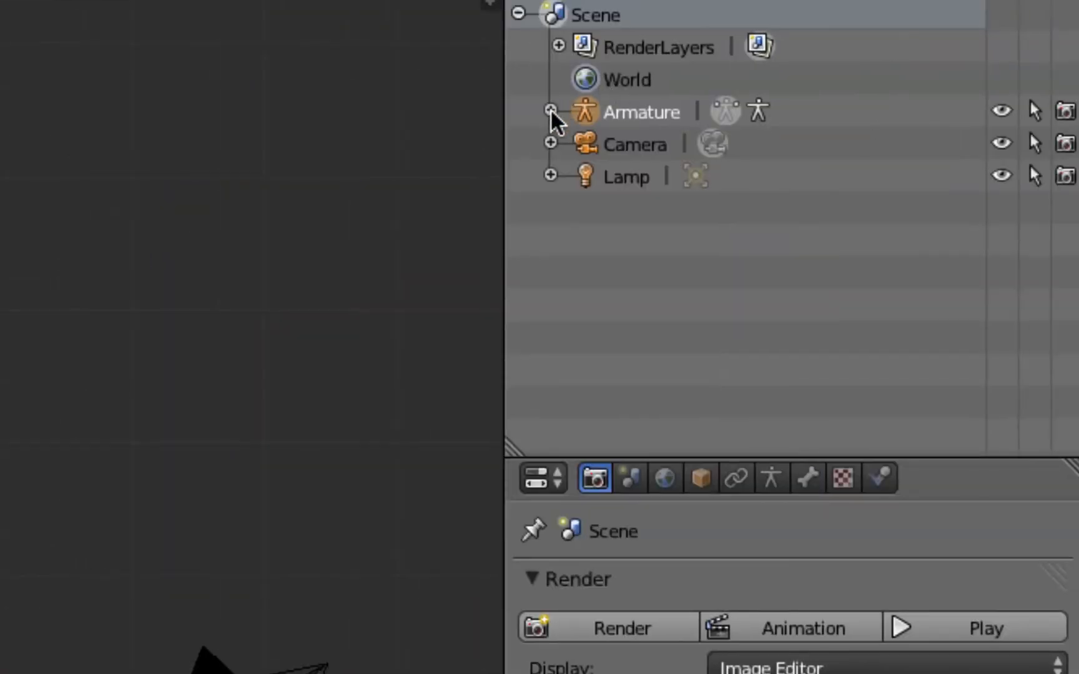
left_click(550, 112)
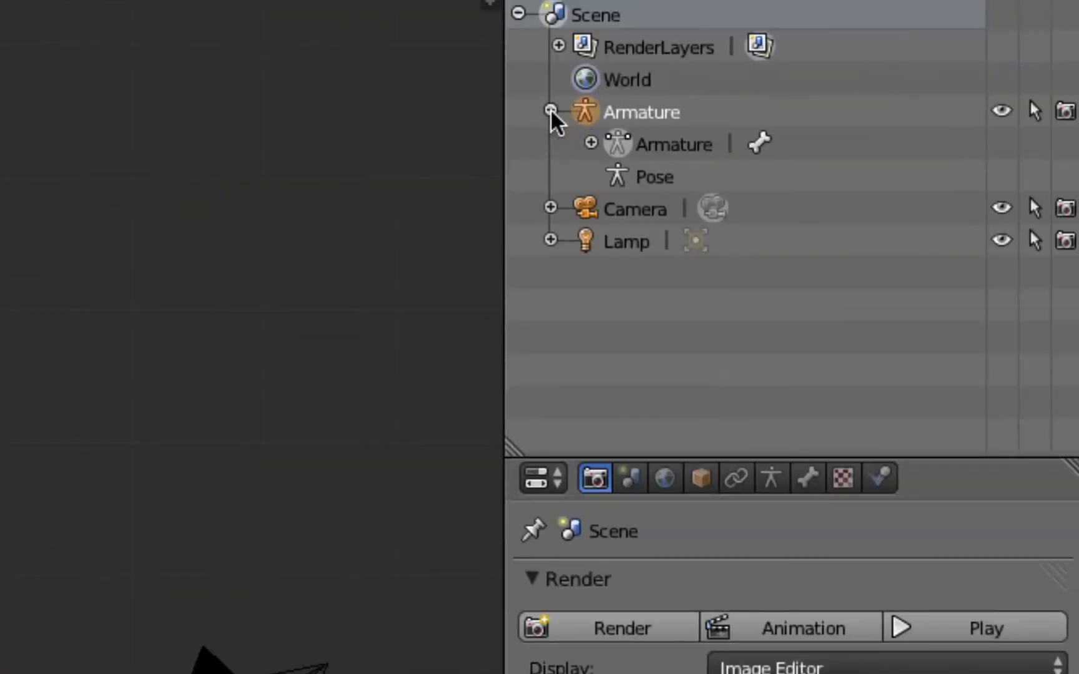
left_click(591, 143)
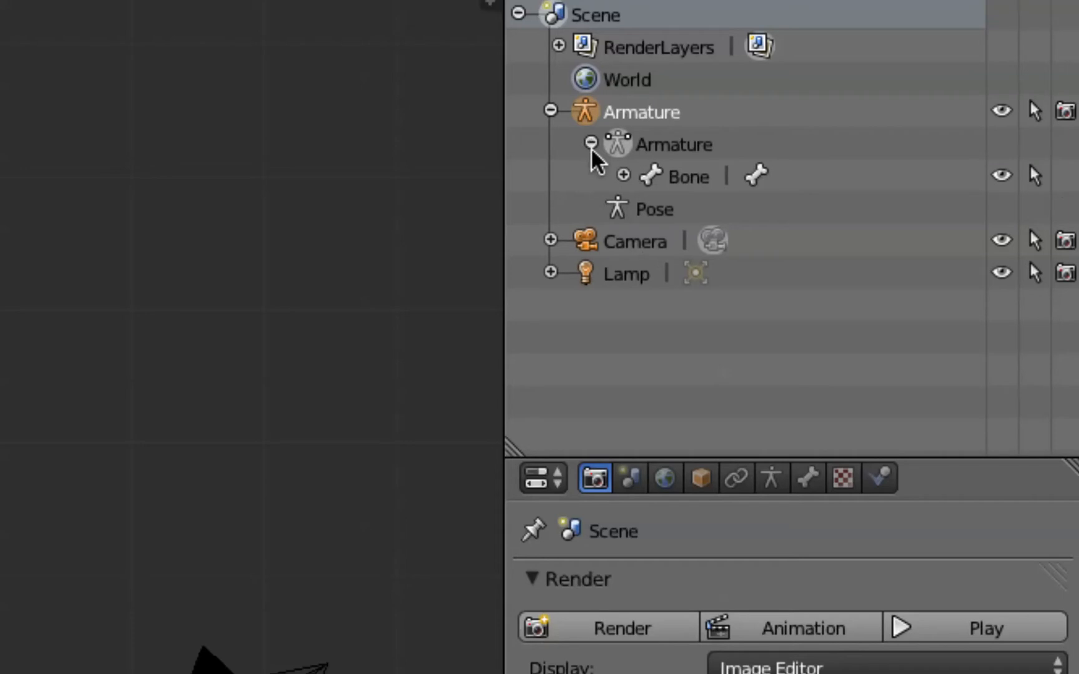
left_click(623, 175)
left_click(655, 207)
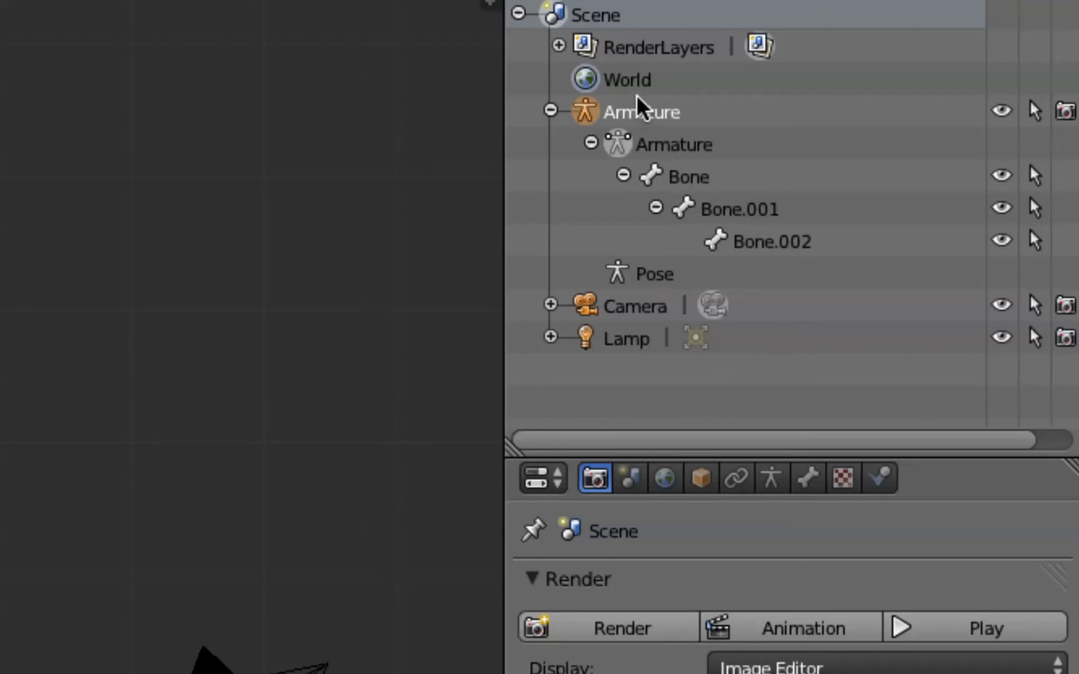
Rename the Armature object in the Outliner as TEST_SKELETON
right_click(632, 120)
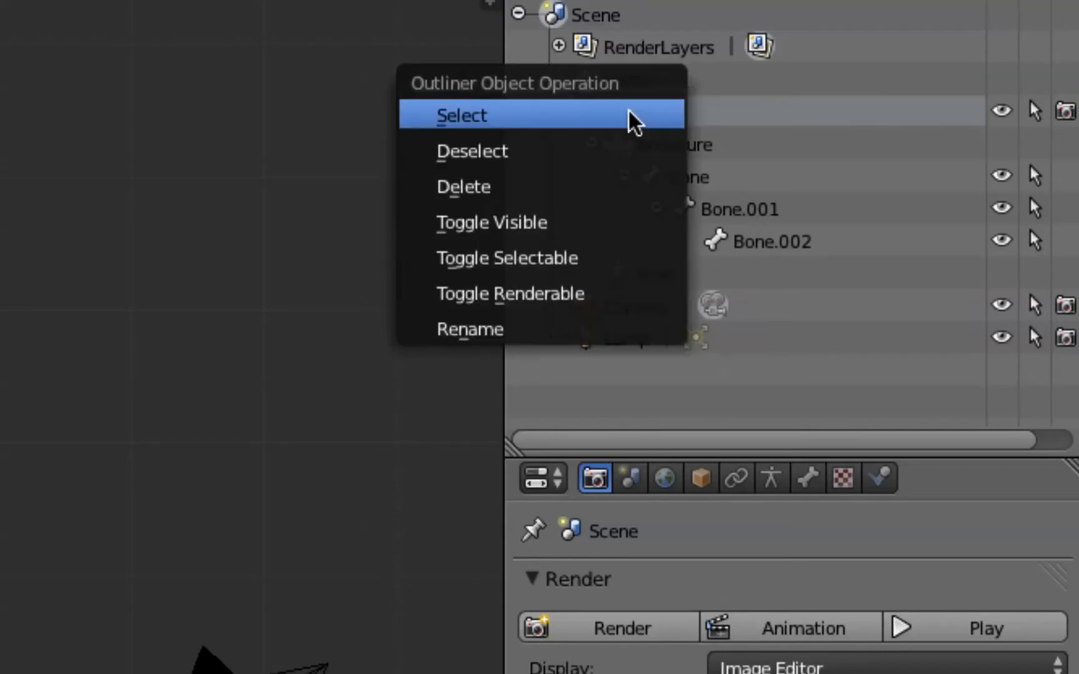
left_click(541, 329)
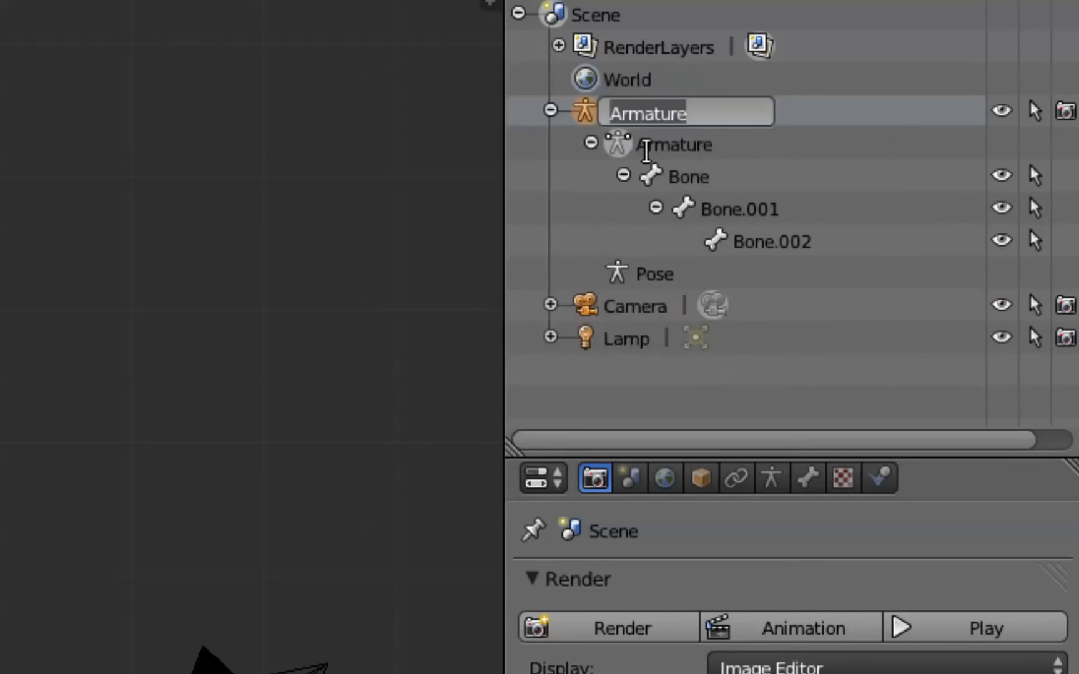
type("TEST_")
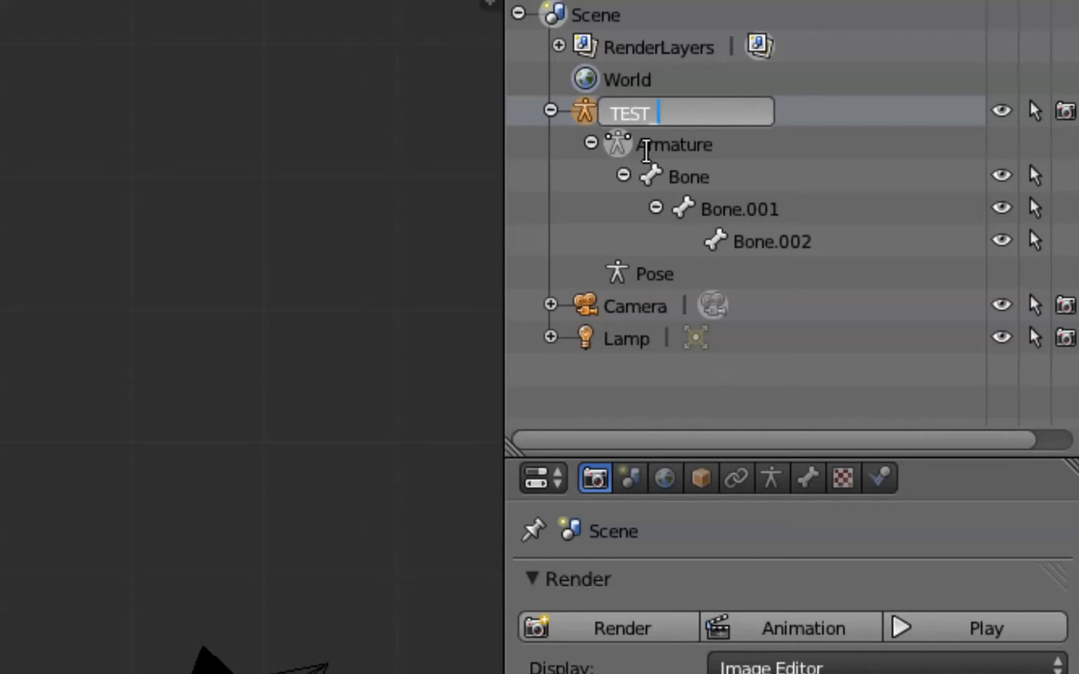
type(" SKELETON")
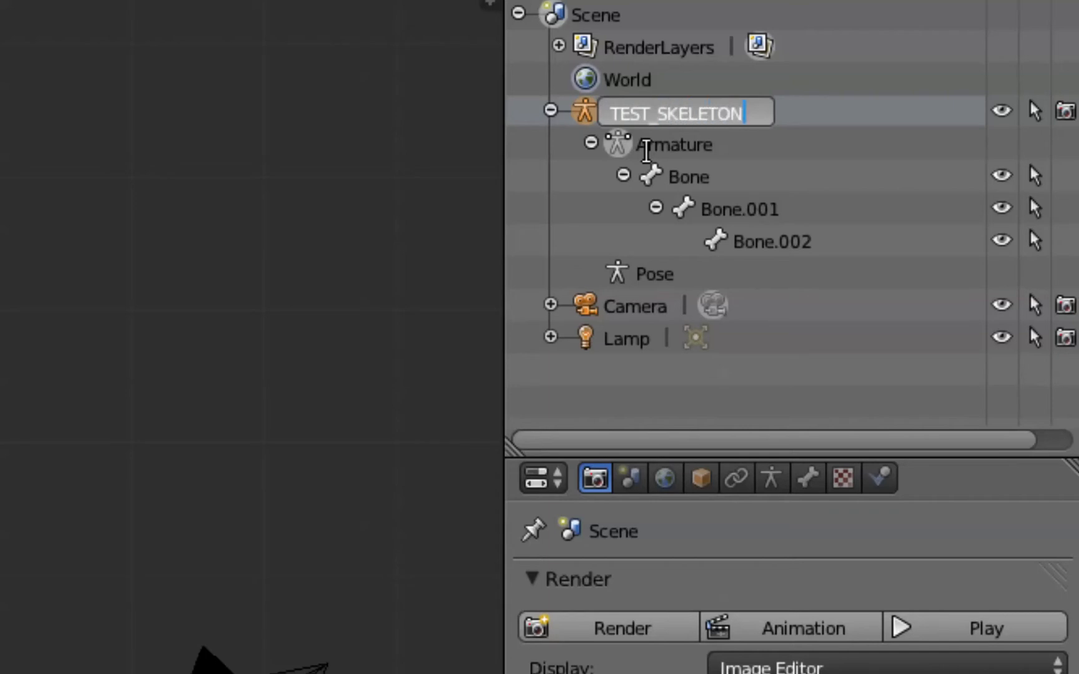
key("Return")
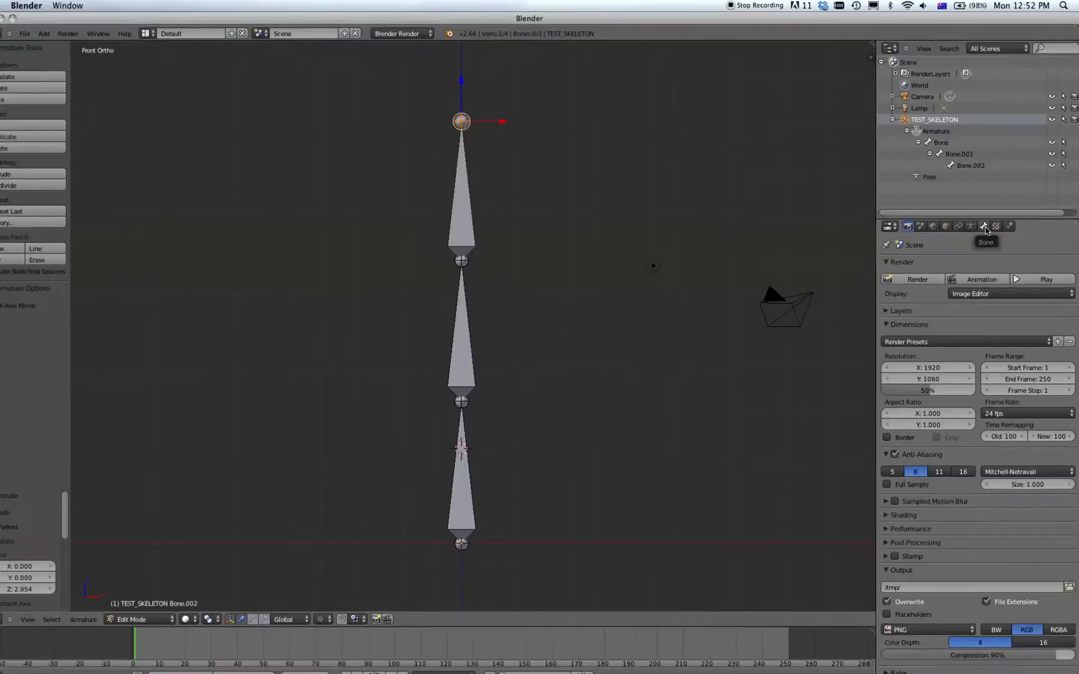
Show the bone properties and inspect the name and parent relations of the lowest, middle and uppermost bones
left_click(985, 227)
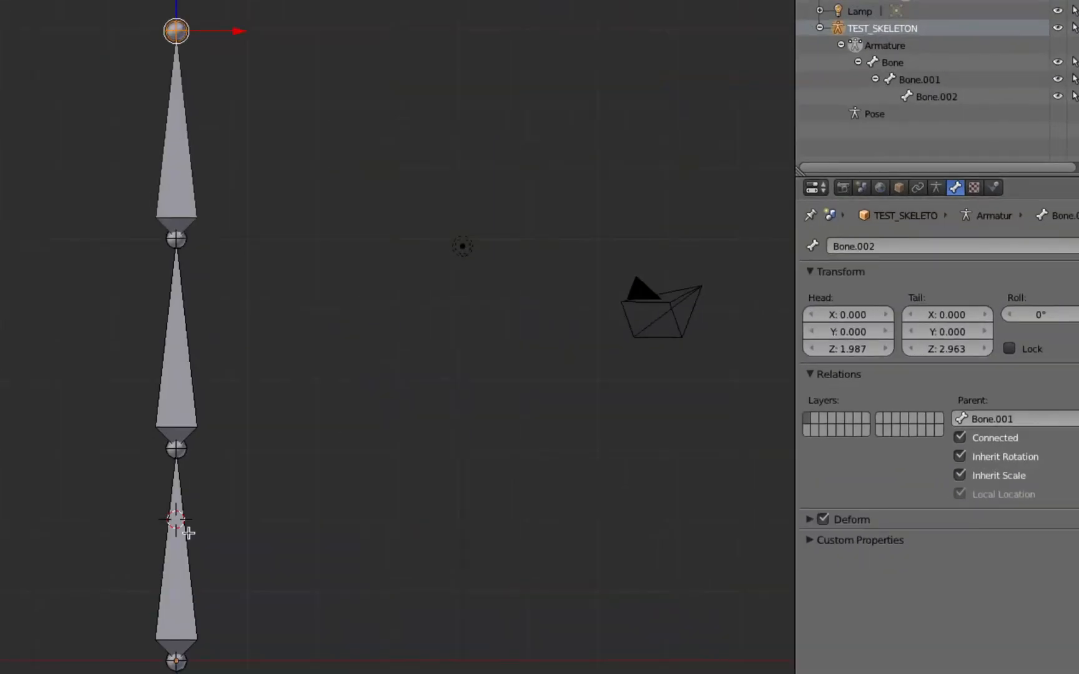
right_click(182, 574)
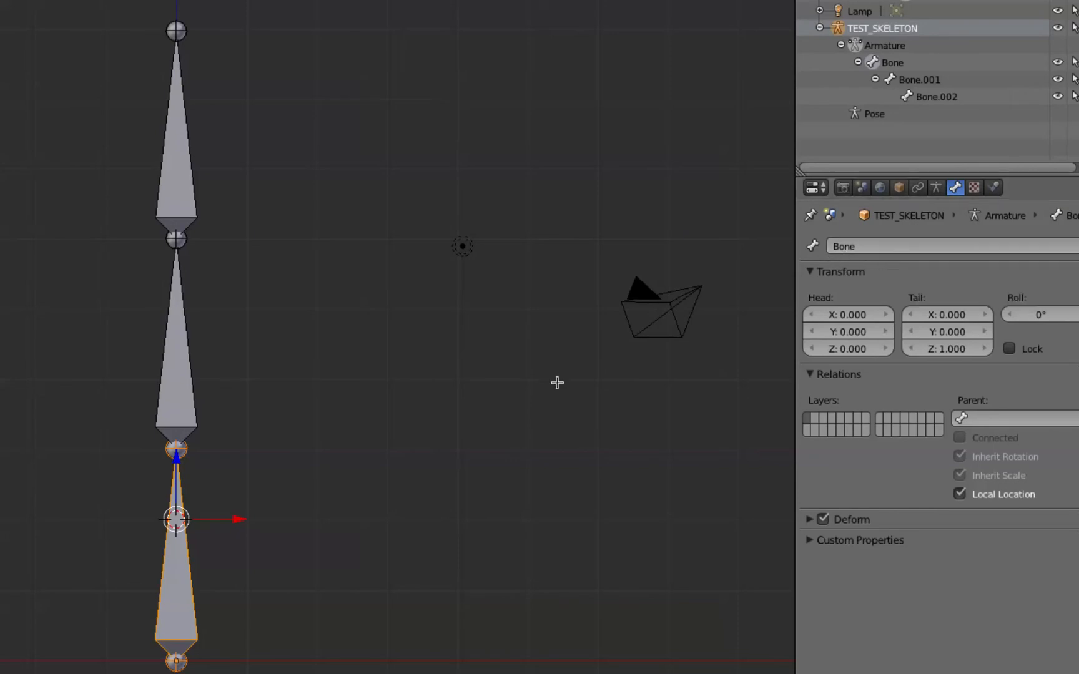
right_click(183, 348)
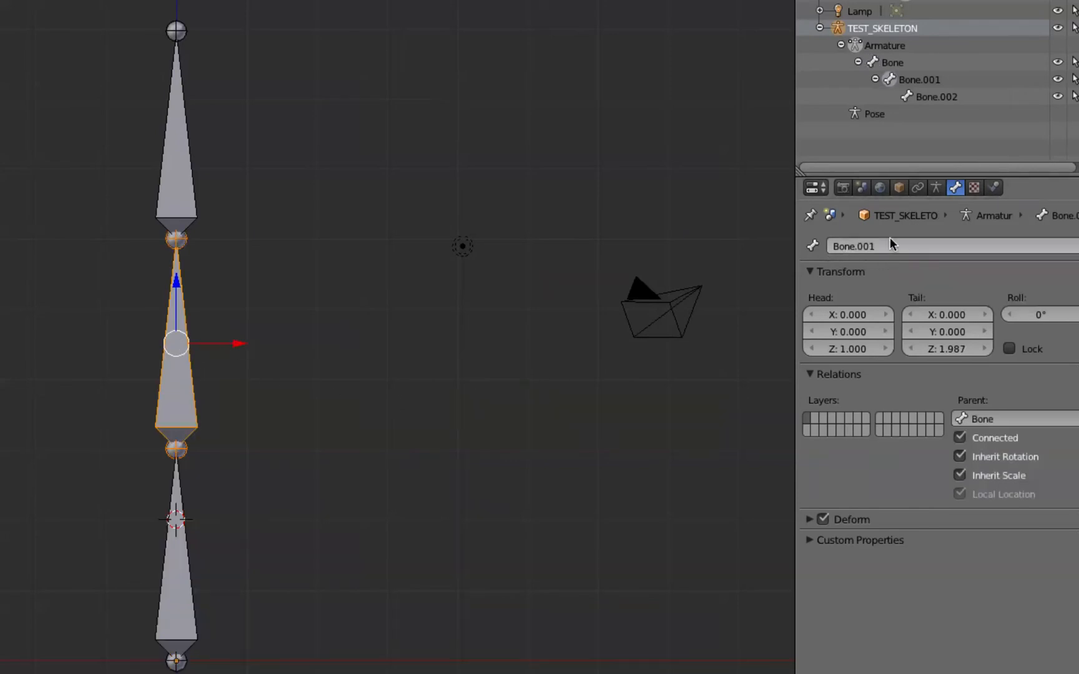
right_click(185, 158)
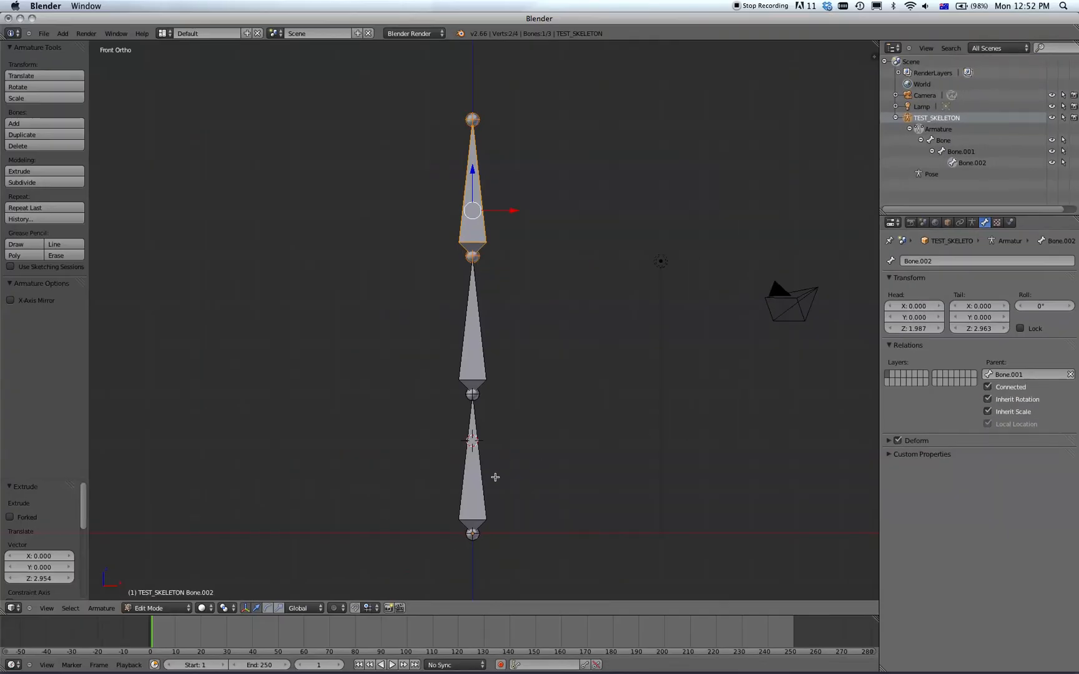
Rename the lowest bone of the chain as TOM
right_click(473, 483)
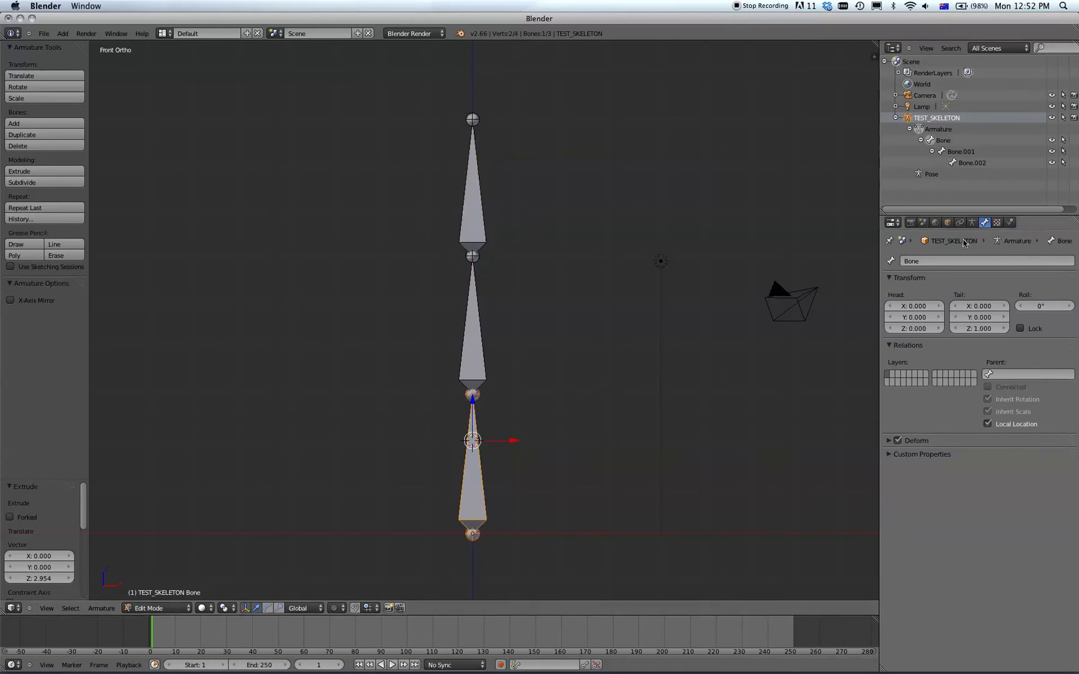
left_click(900, 261)
type("TOM")
key("Return")
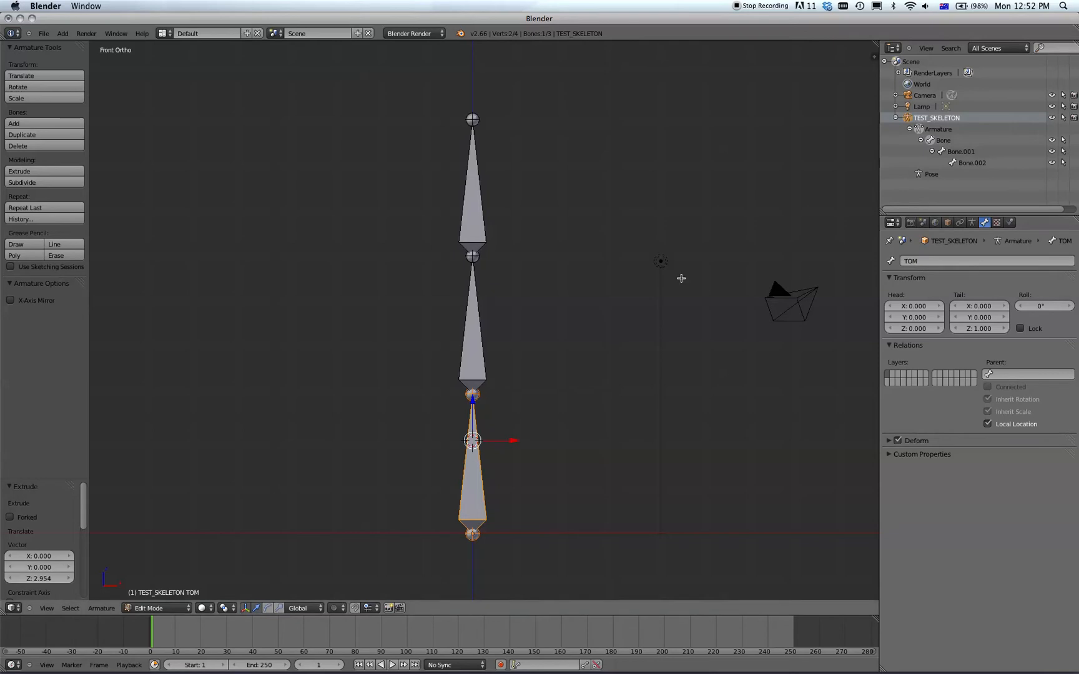
Rename the middle bone of the chain as DICK
right_click(467, 335)
left_click(947, 259)
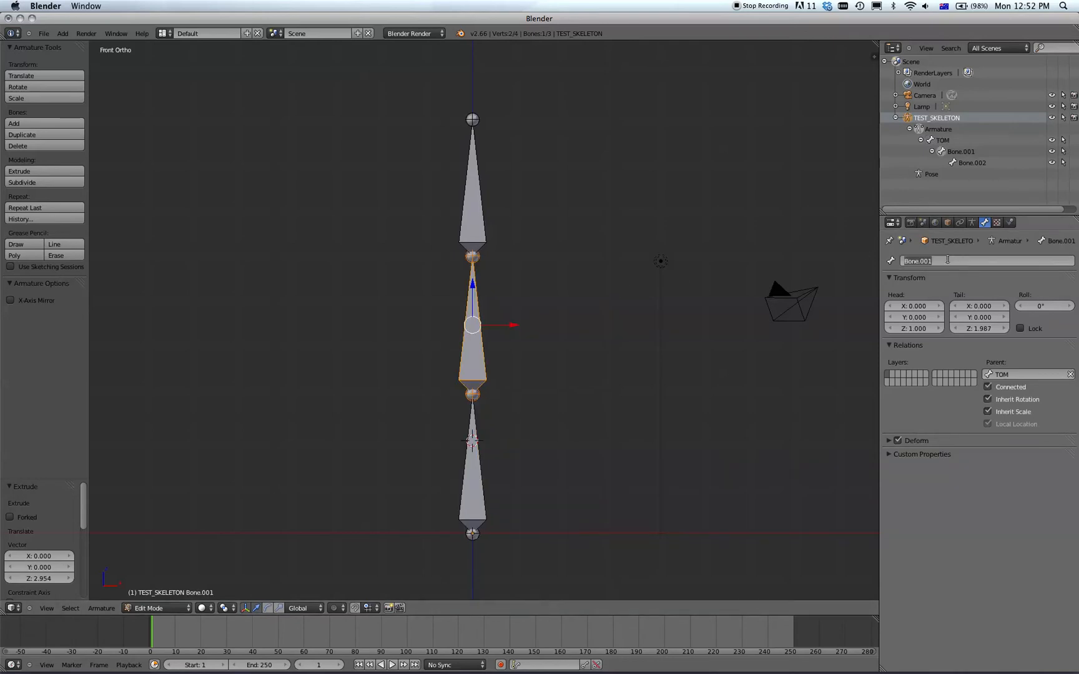
type("DICK")
key("Return")
Rename the uppermost bone of the chain as HARRY
right_click(485, 210)
left_click(937, 259)
type("HARRY")
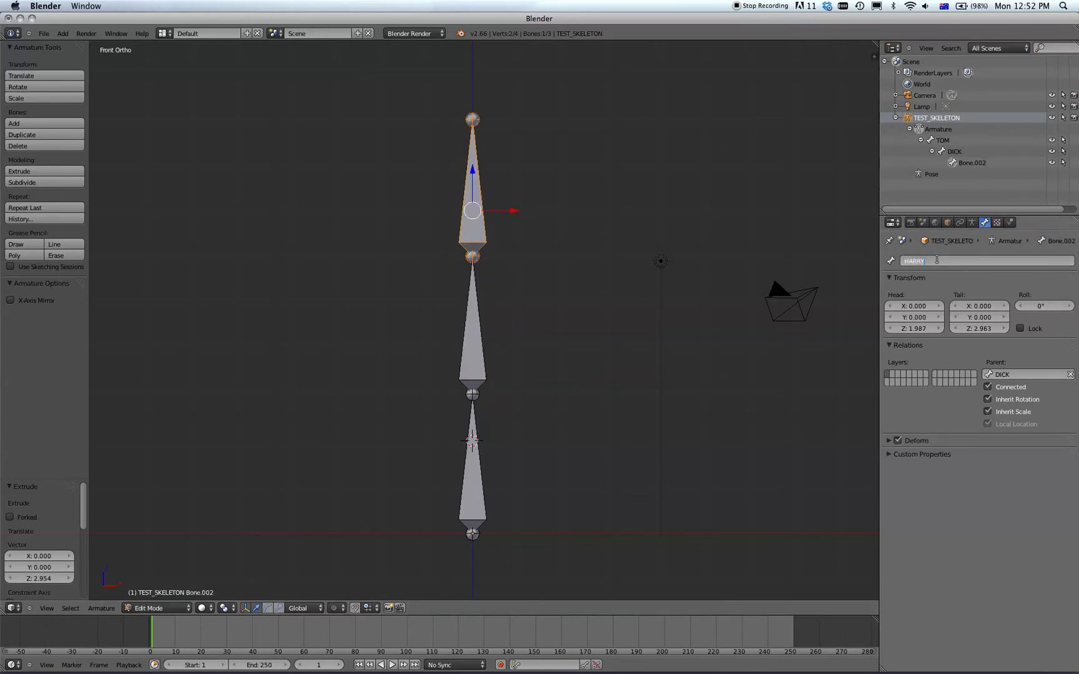
key("Return")
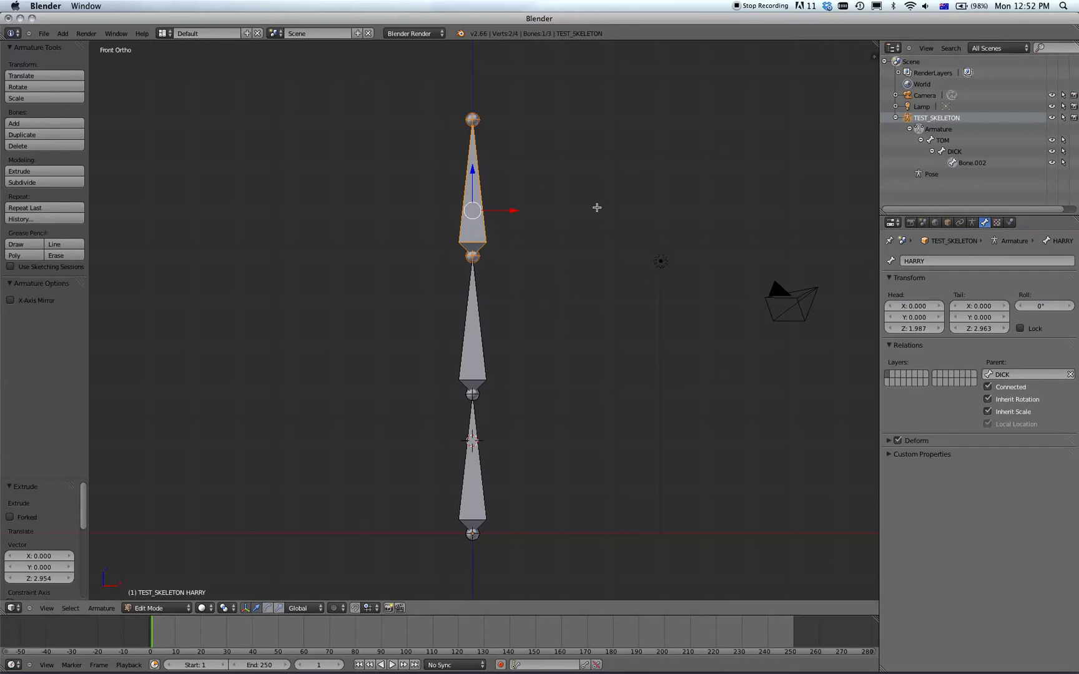
Select the TOM bone and examine its Relations and Deform settings
right_click(487, 457)
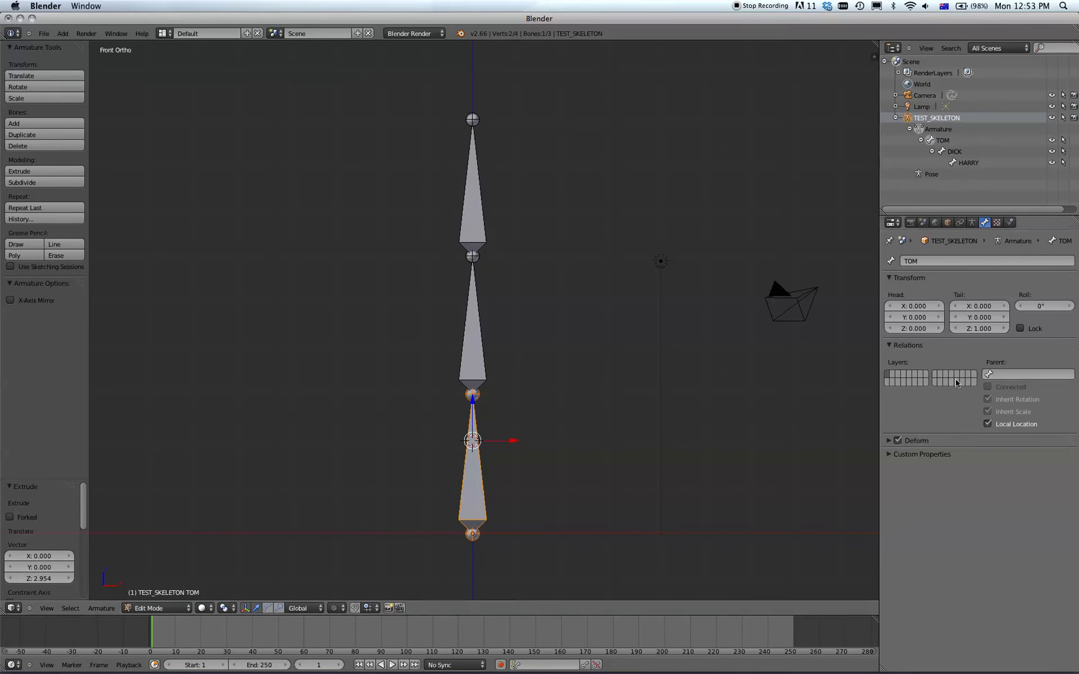
left_click(888, 442)
left_click(889, 441)
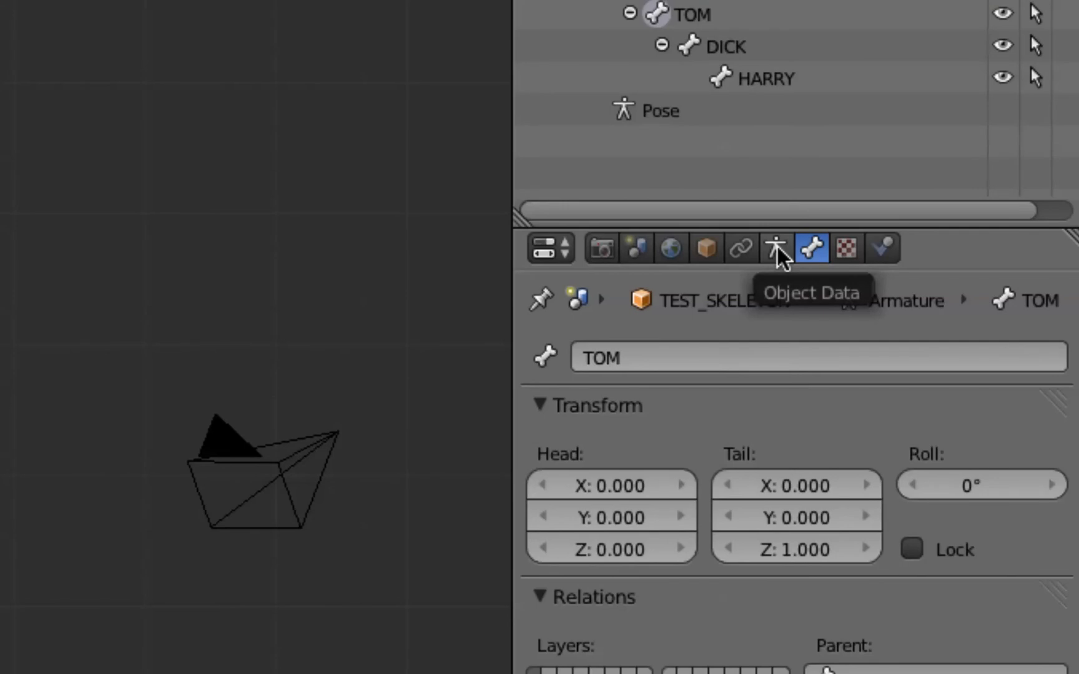
Show the armature's object data properties and collapse every section except Display
left_click(778, 253)
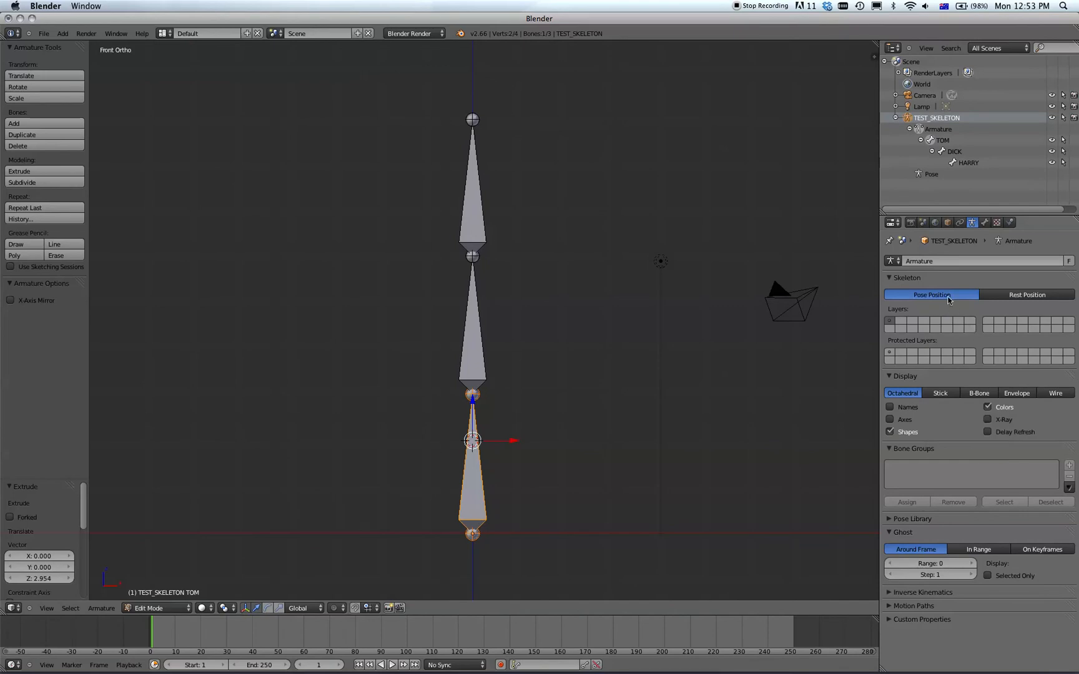
left_click(891, 278)
left_click(892, 292)
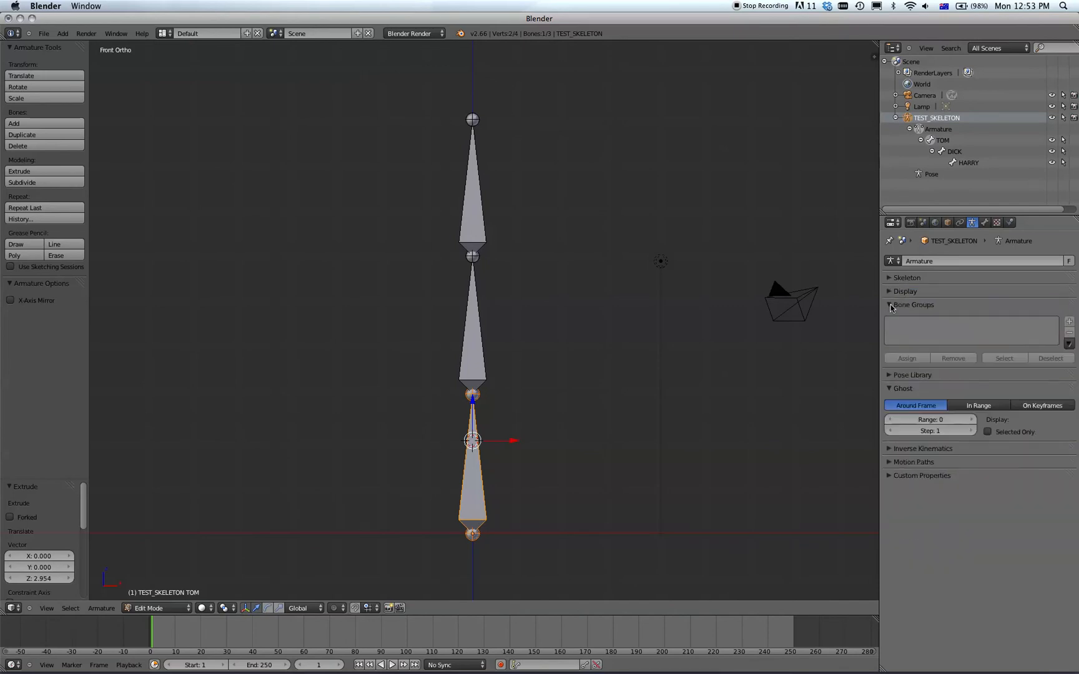
left_click(892, 305)
left_click(892, 332)
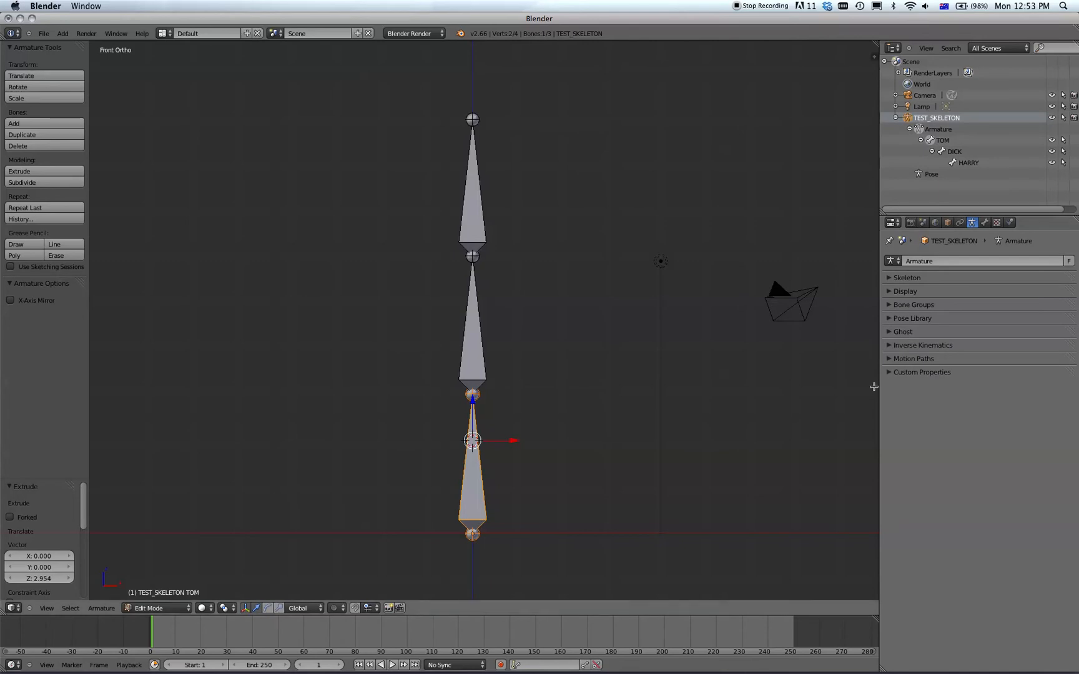
left_click(888, 279)
left_click(889, 279)
left_click(890, 291)
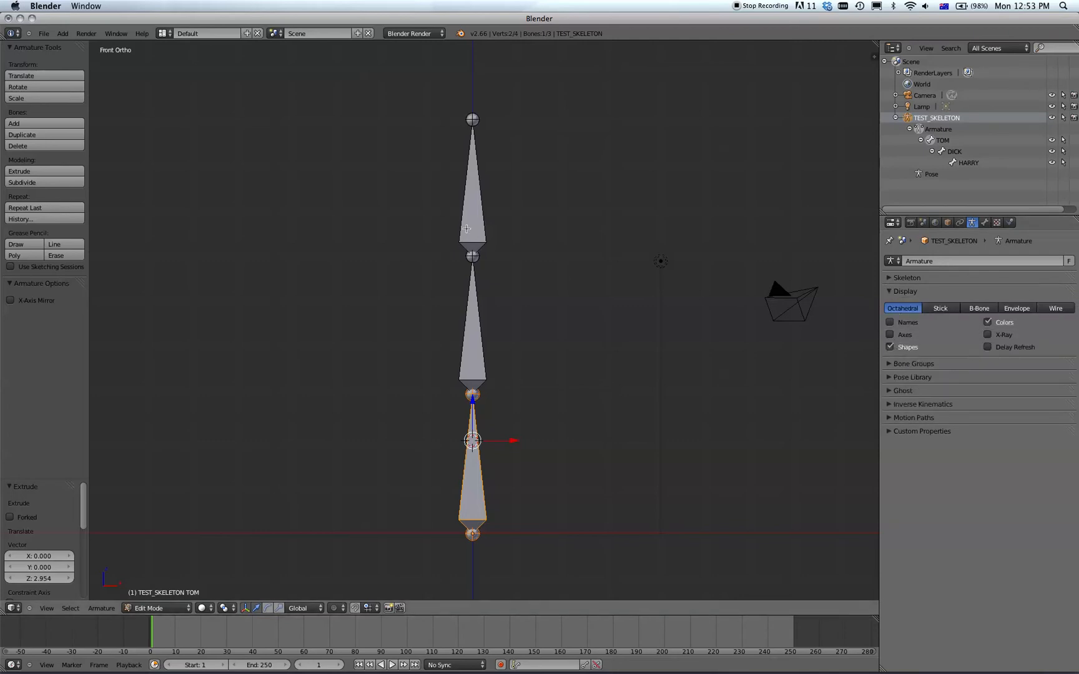
Preview the armature in Stick, B-Bone, Envelope and Wire display, and return it to Octahedral
left_click(943, 309)
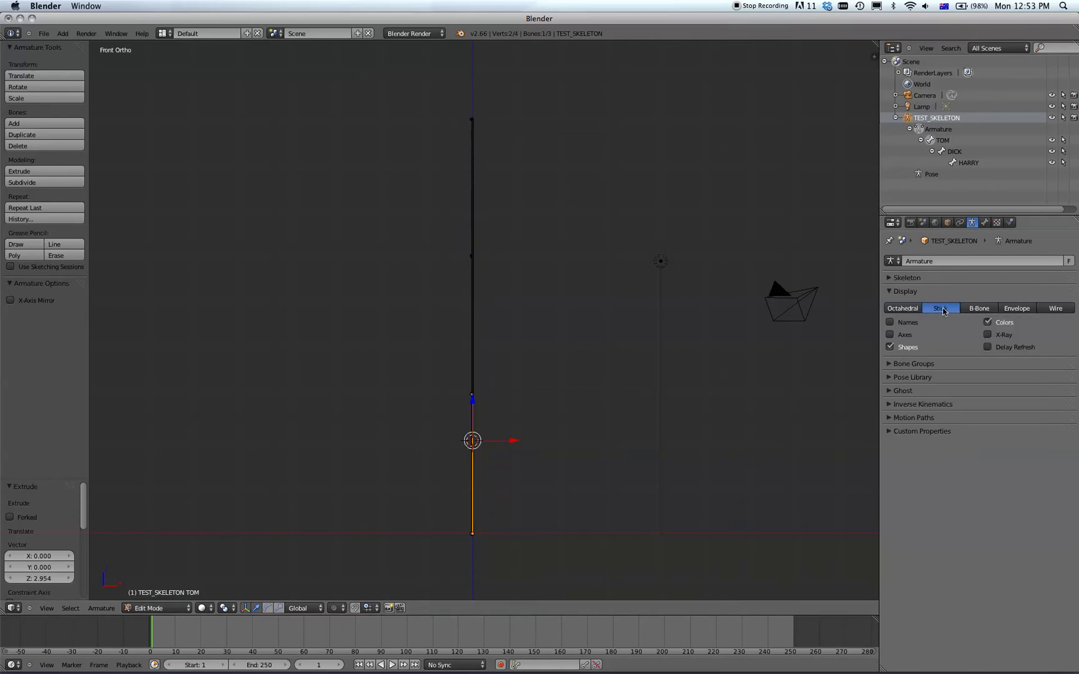
left_click(974, 310)
left_click(1019, 310)
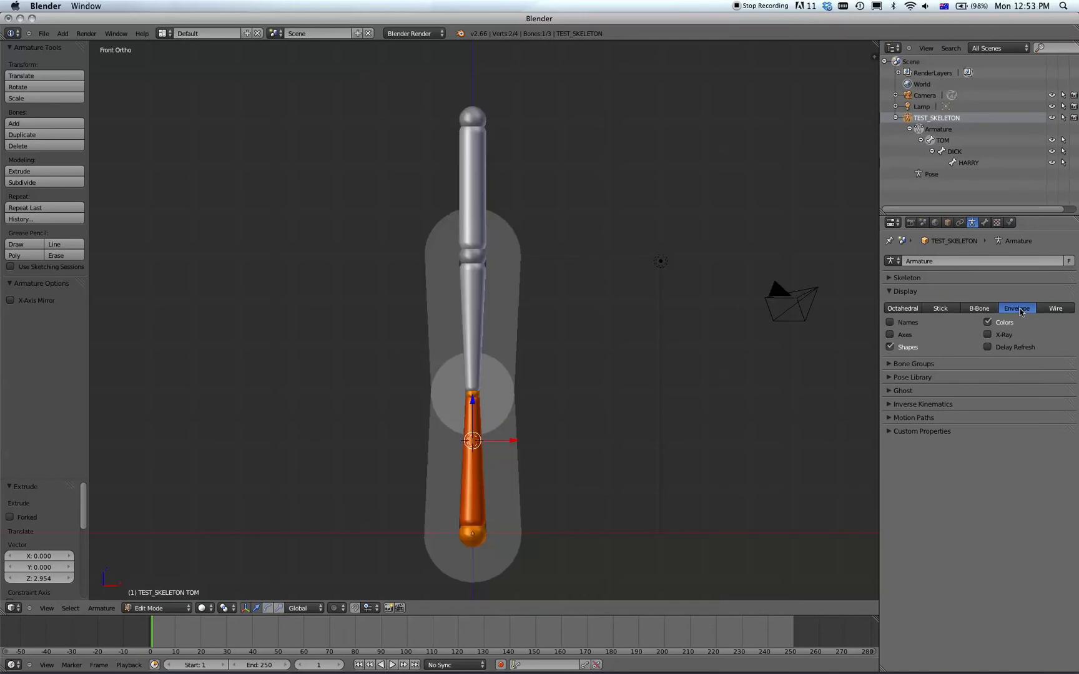
left_click(1056, 311)
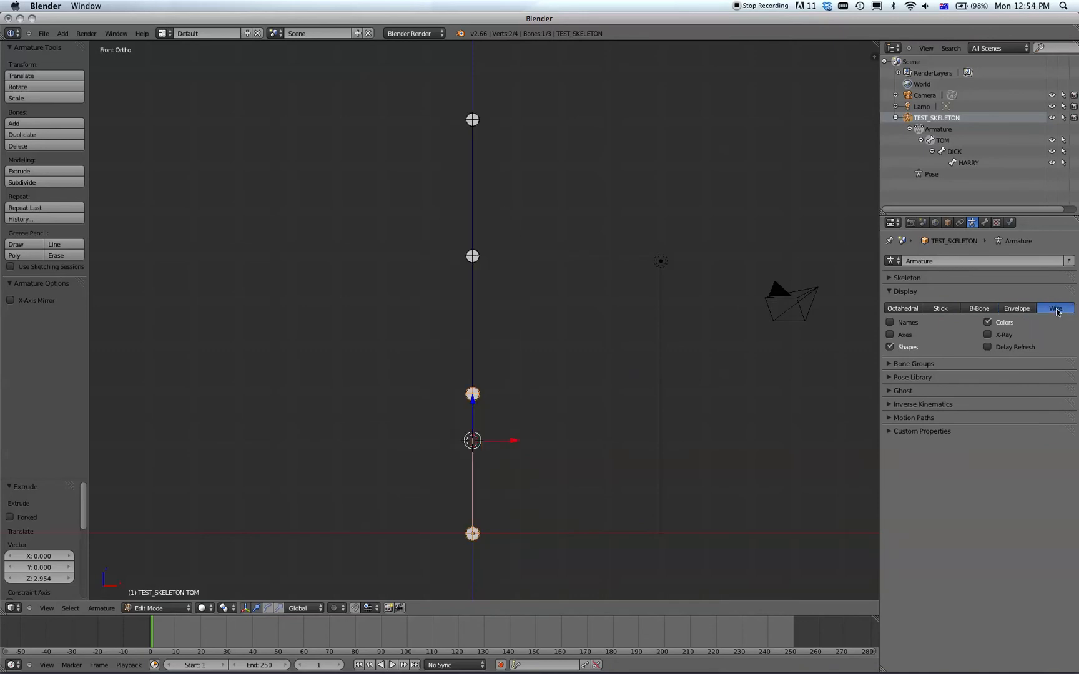
left_click(898, 311)
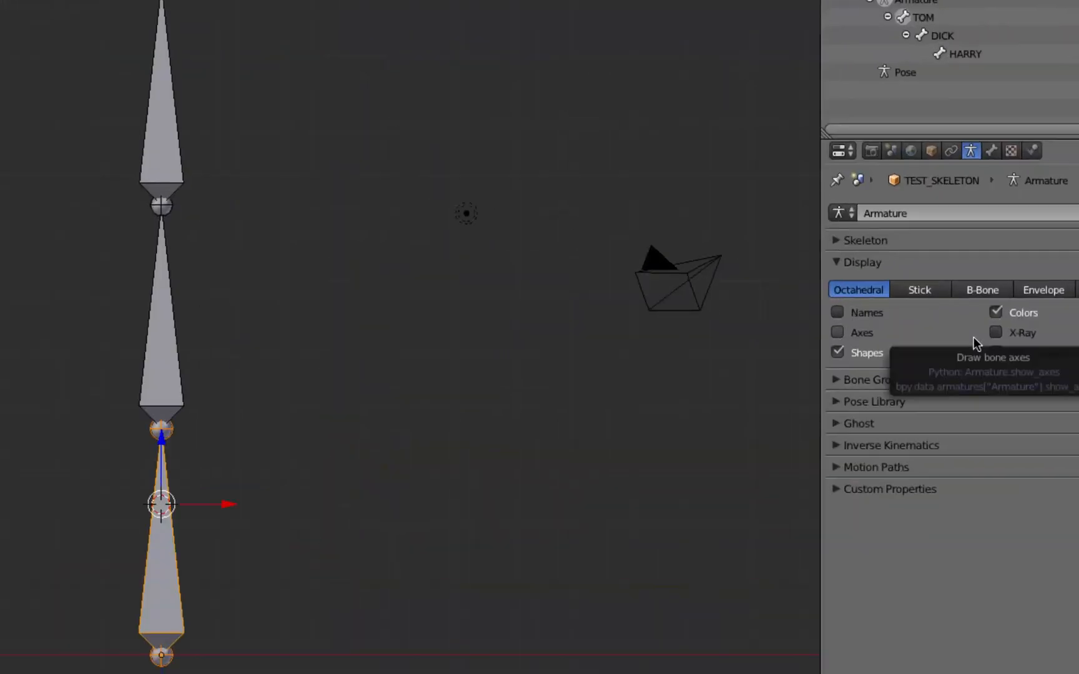
Turn on the display of bone names for the armature in the viewport
left_click(837, 312)
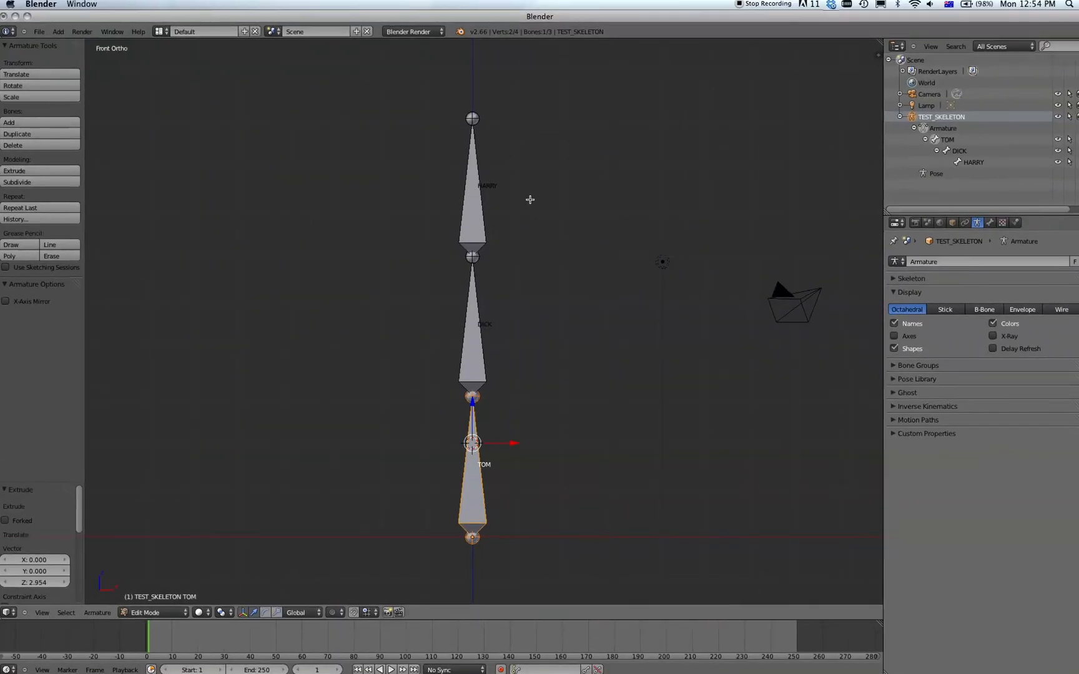
scroll(469, 208, "up", 5)
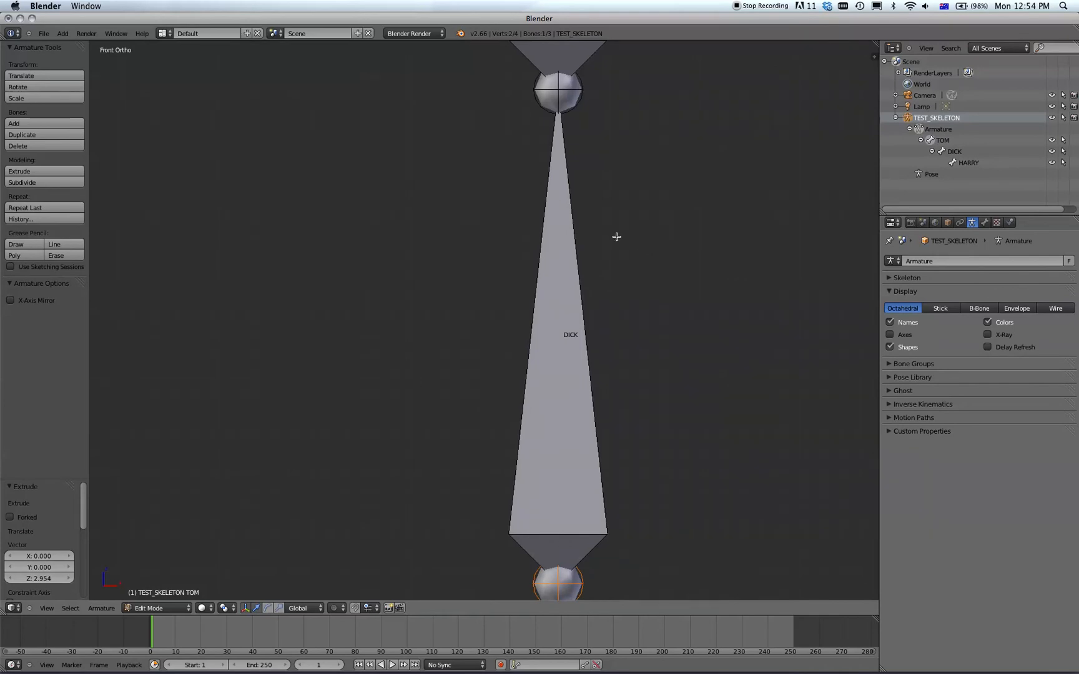
scroll(616, 237, "down", 5)
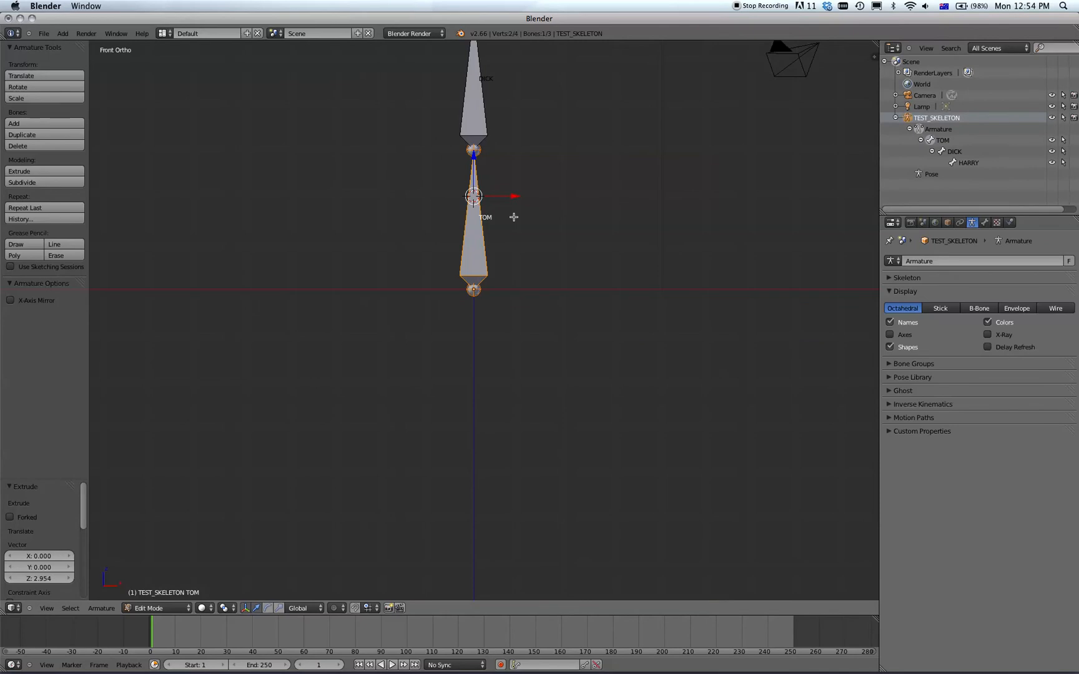
middle_click_drag(631, 156, 662, 335, "shift")
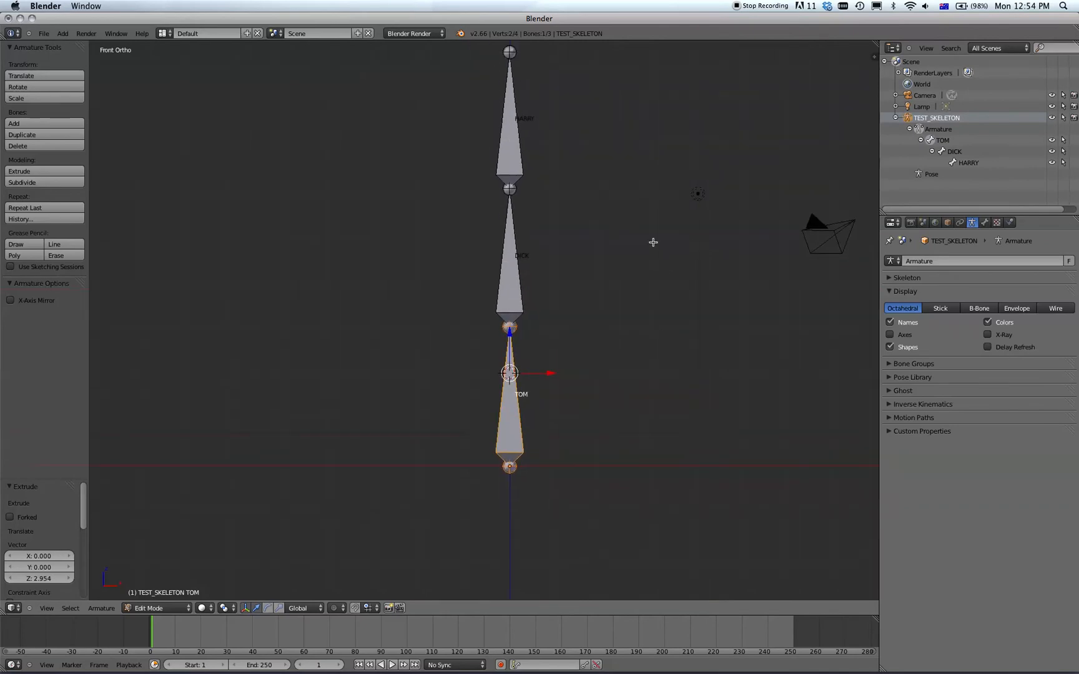
middle_click_drag(654, 245, 649, 284, "shift")
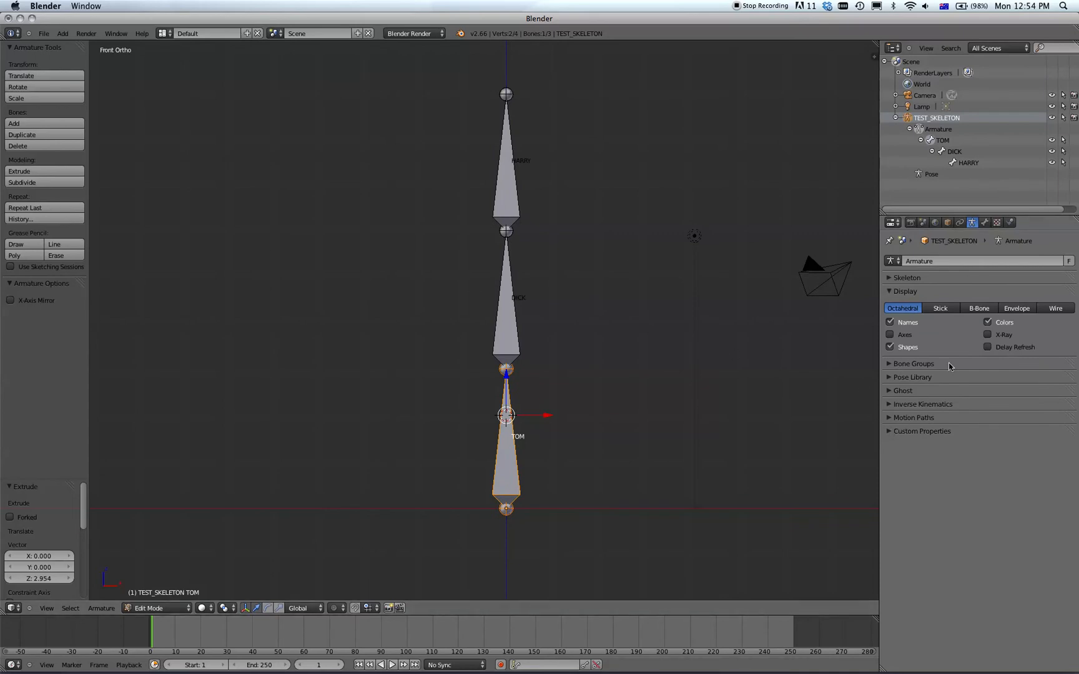
middle_click_drag(534, 273, 580, 275, "shift")
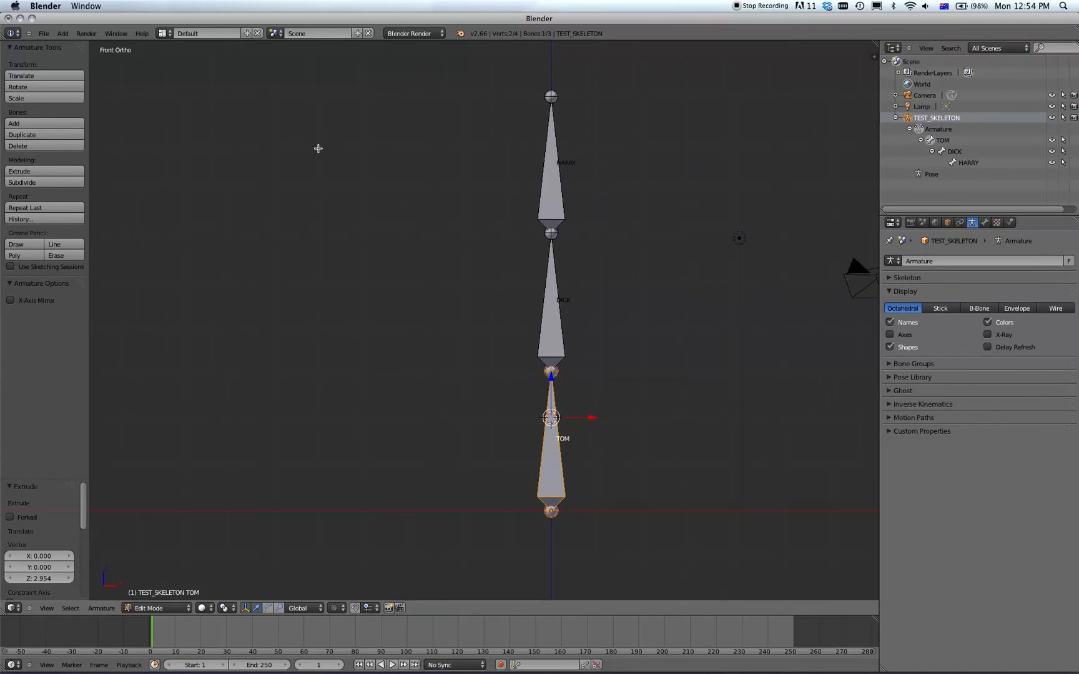
Hide the tool shelf, split the 3D view into two side-by-side areas, and turn the narrower one into a DopeSheet editor
key("t")
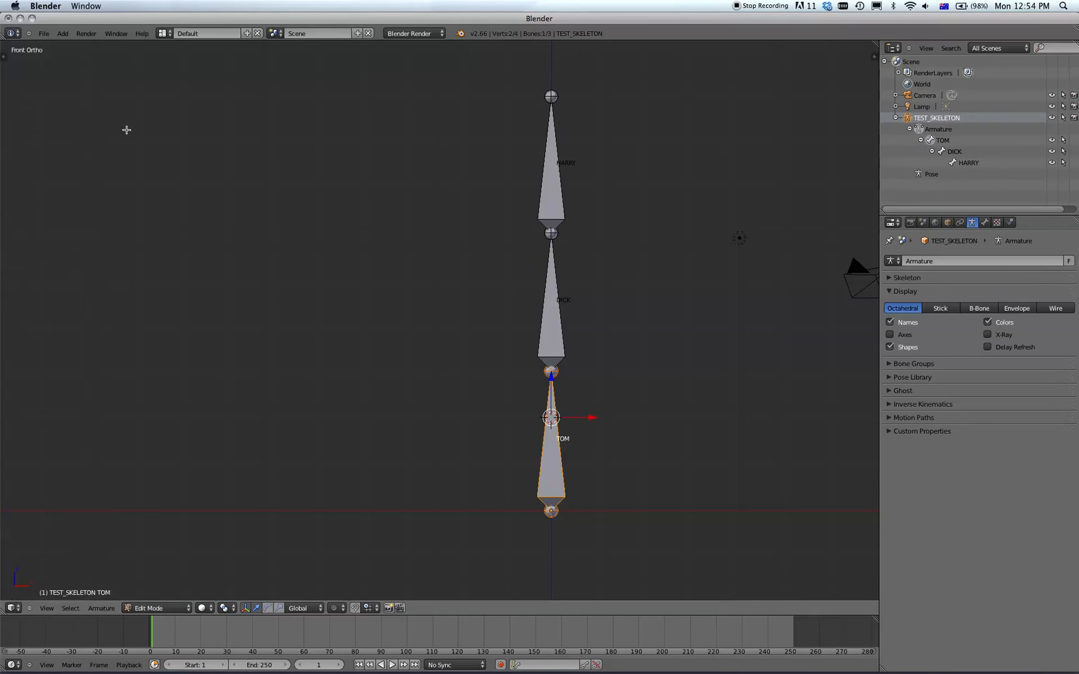
left_click_drag(874, 55, 305, 128)
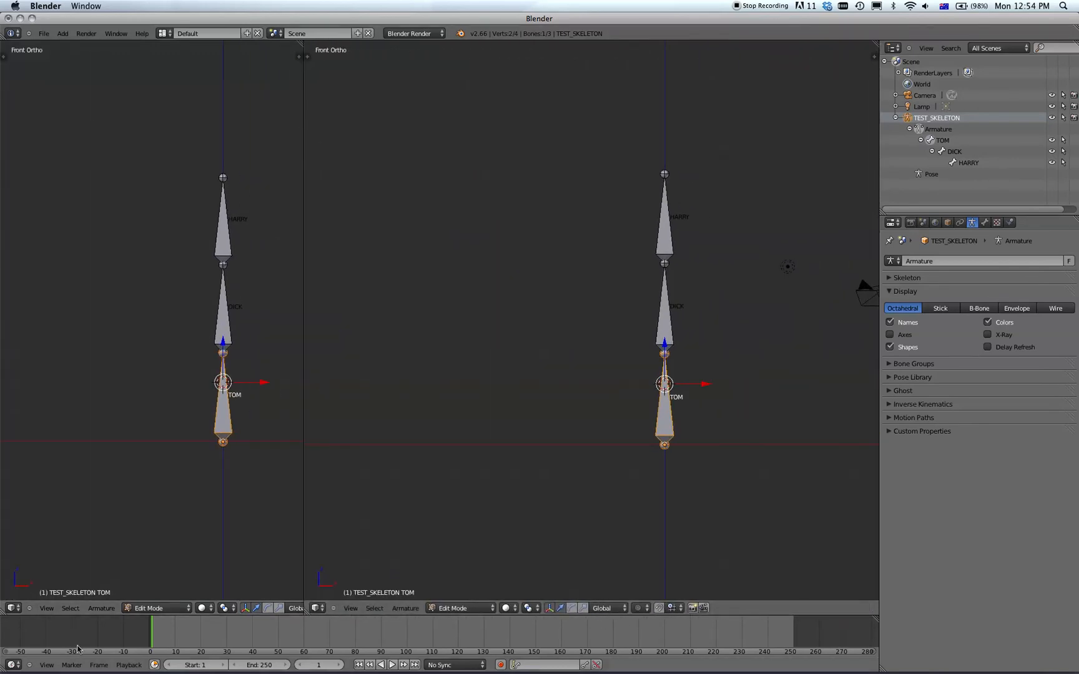
left_click(12, 608)
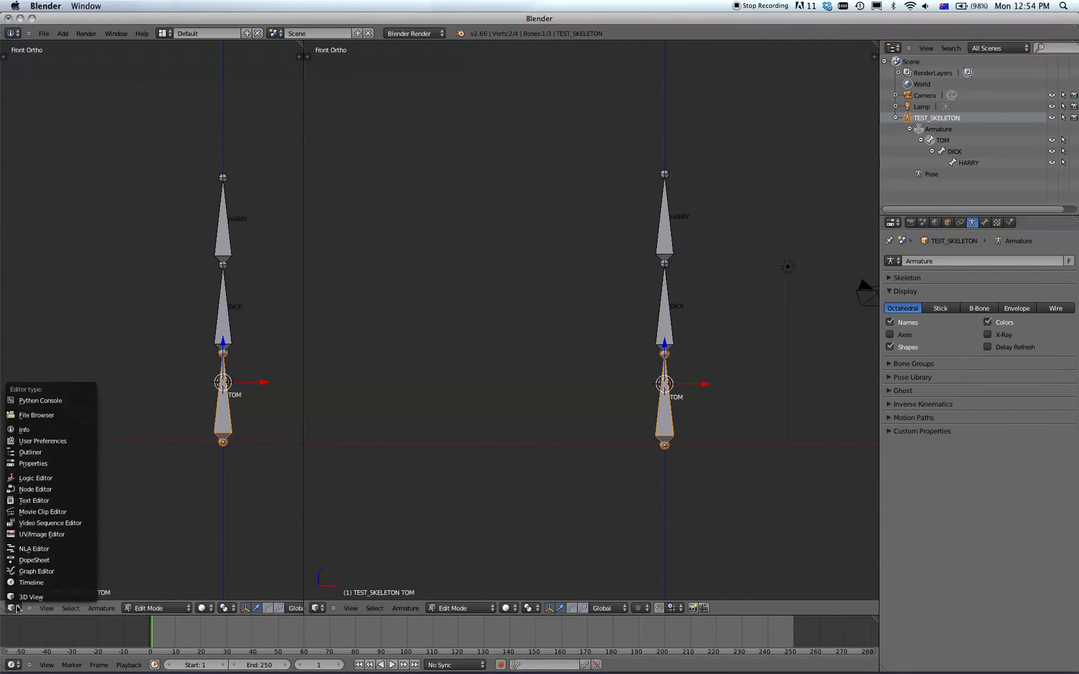
left_click(43, 557)
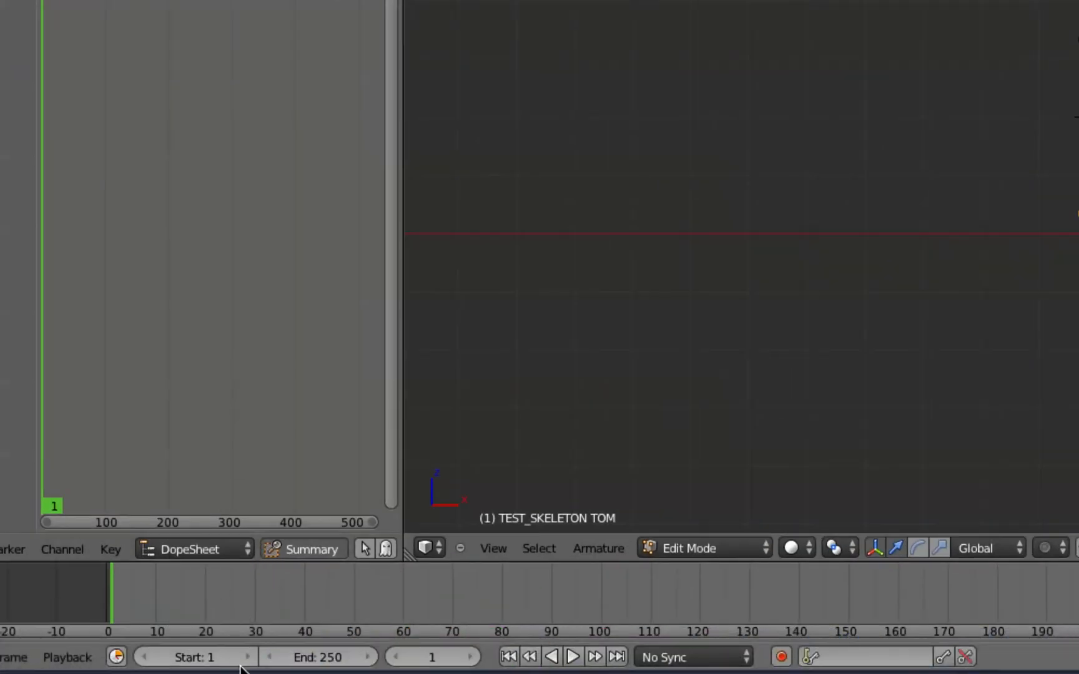
Set the animation's end frame to 50 and fit that frame range across the timeline
left_click(347, 657)
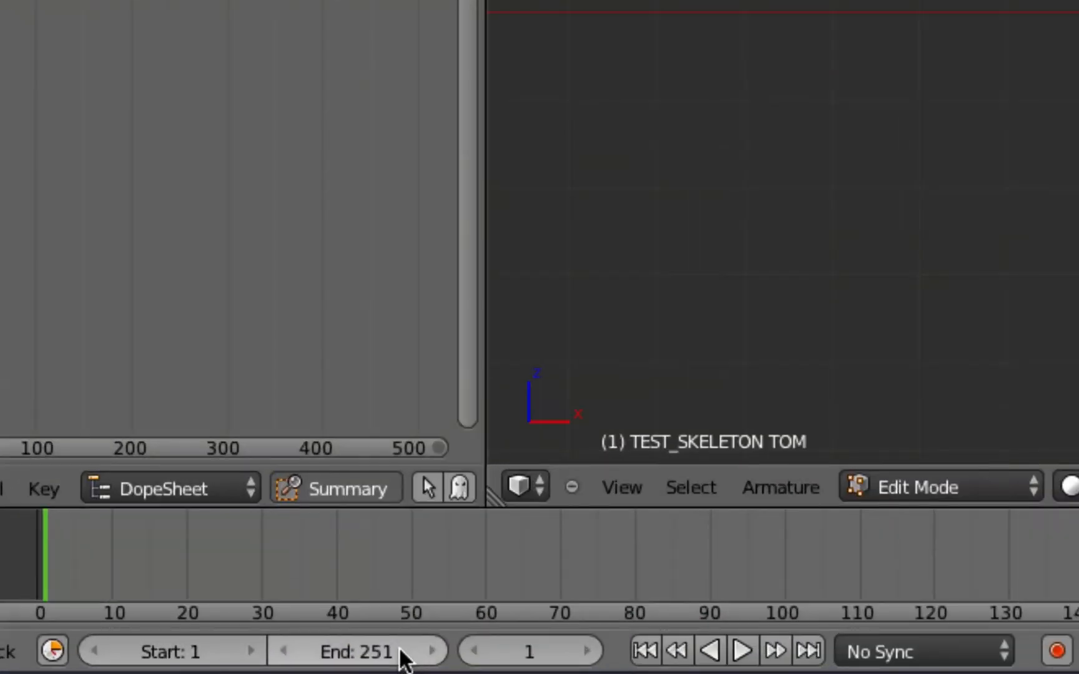
left_click(365, 652)
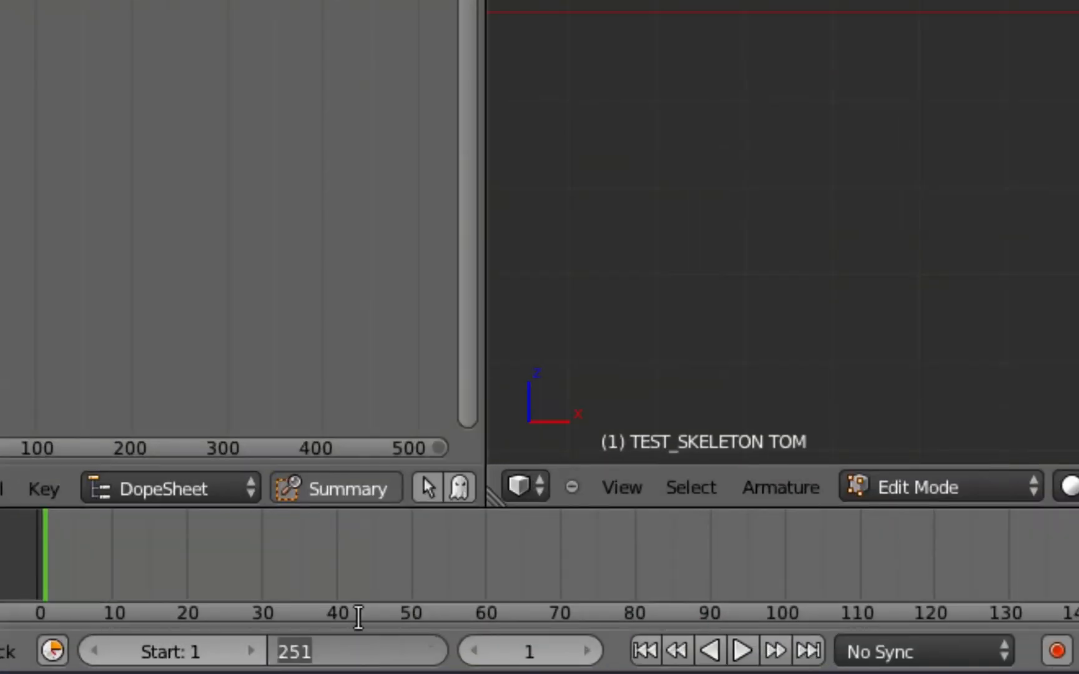
type("50")
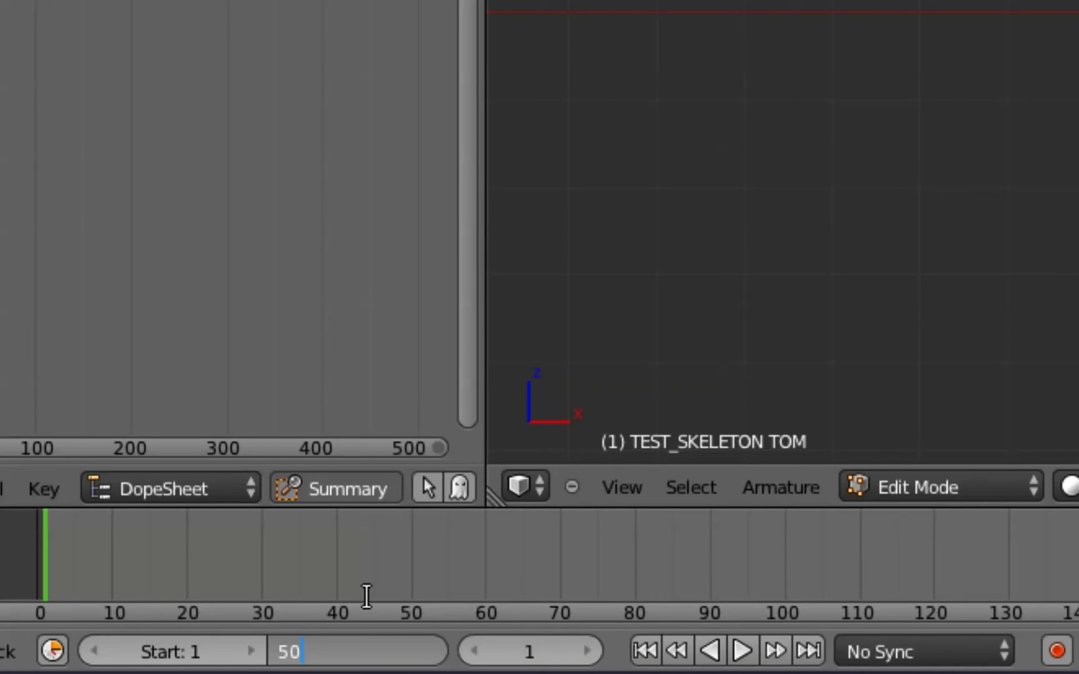
key("Return")
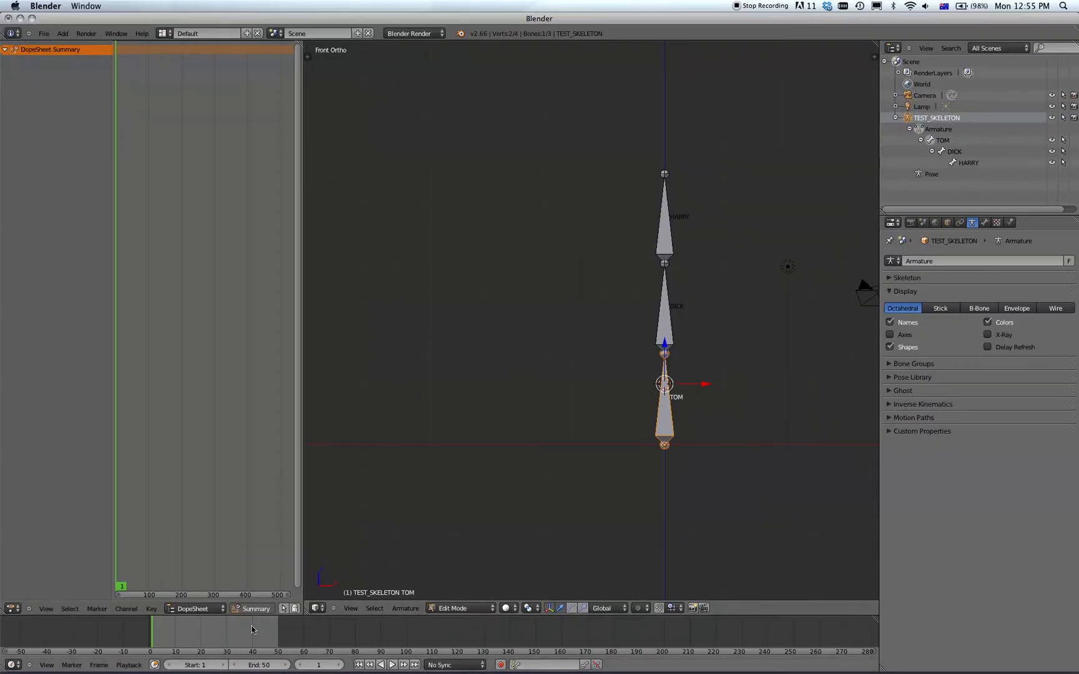
middle_click_drag(272, 628, 498, 649)
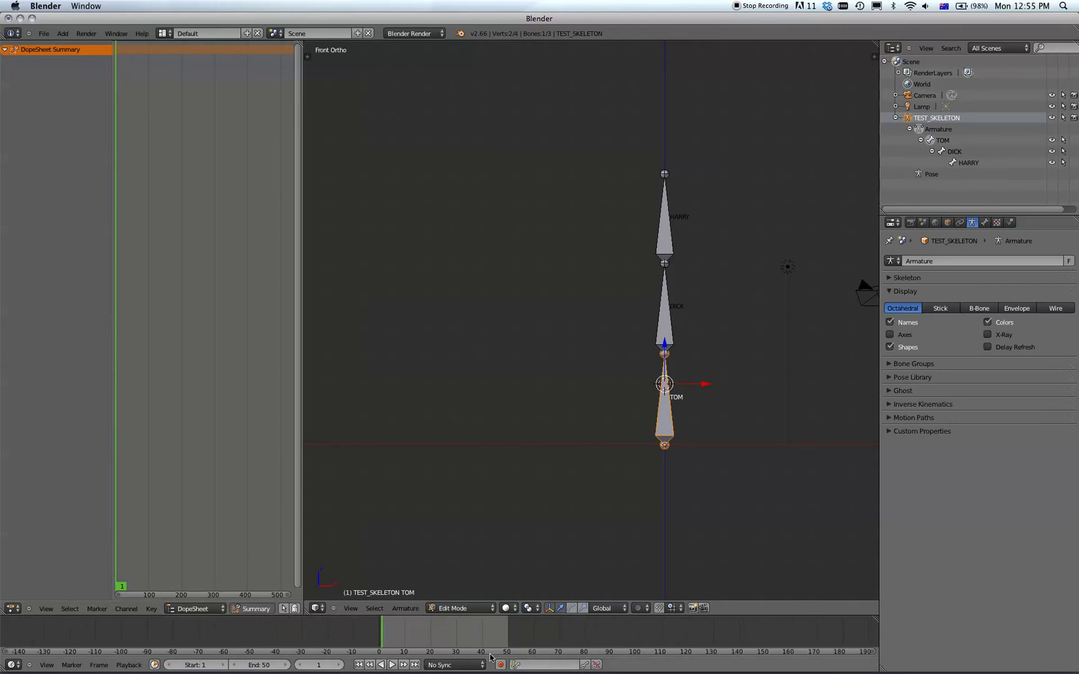
middle_click_drag(434, 629, 495, 630, "ctrl")
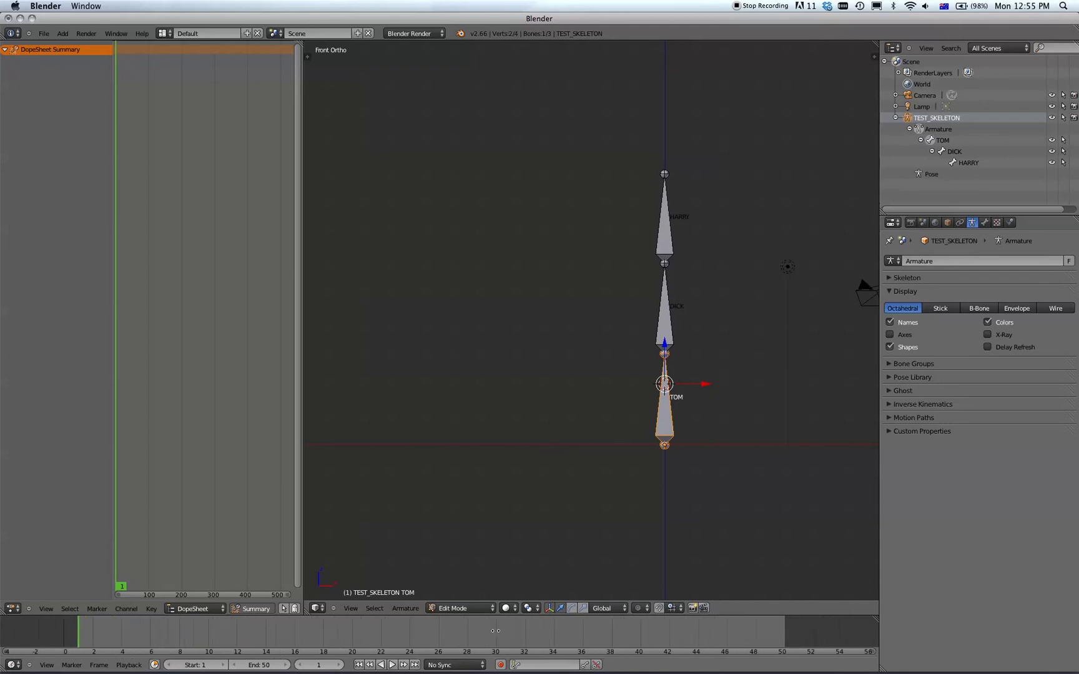
scroll(496, 635, "up", 1)
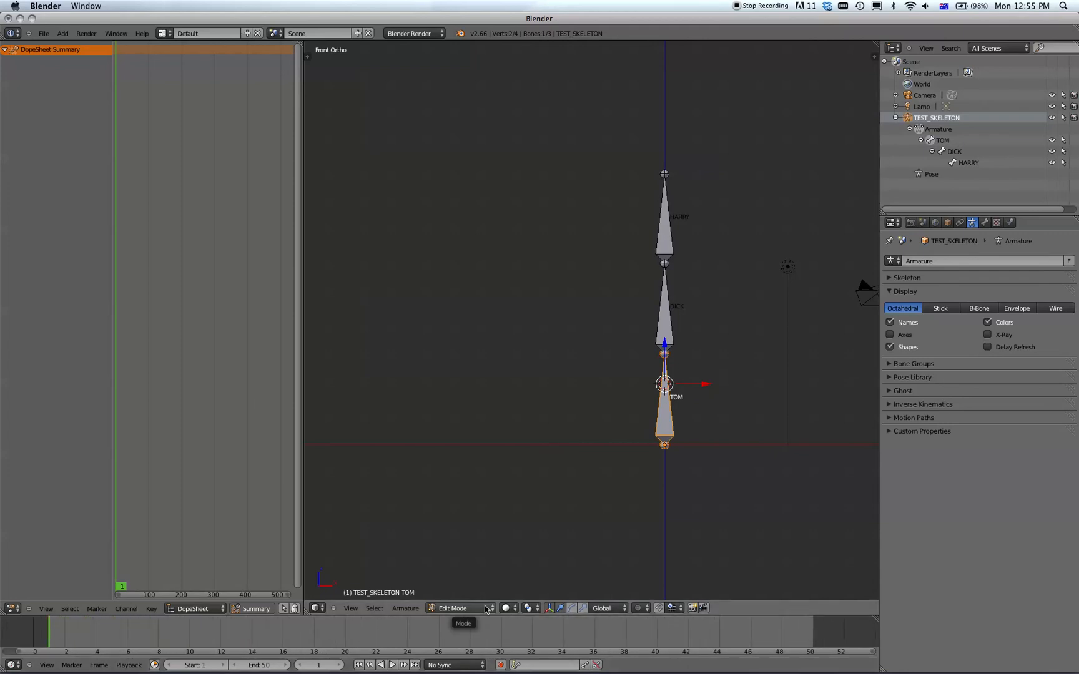
Fit the 50-frame range in the DopeSheet and frame all three bones in the 3D view
middle_click_drag(161, 347, 185, 370)
middle_click_drag(157, 379, 215, 397)
scroll(203, 390, "up", 6)
scroll(187, 393, "down", 1)
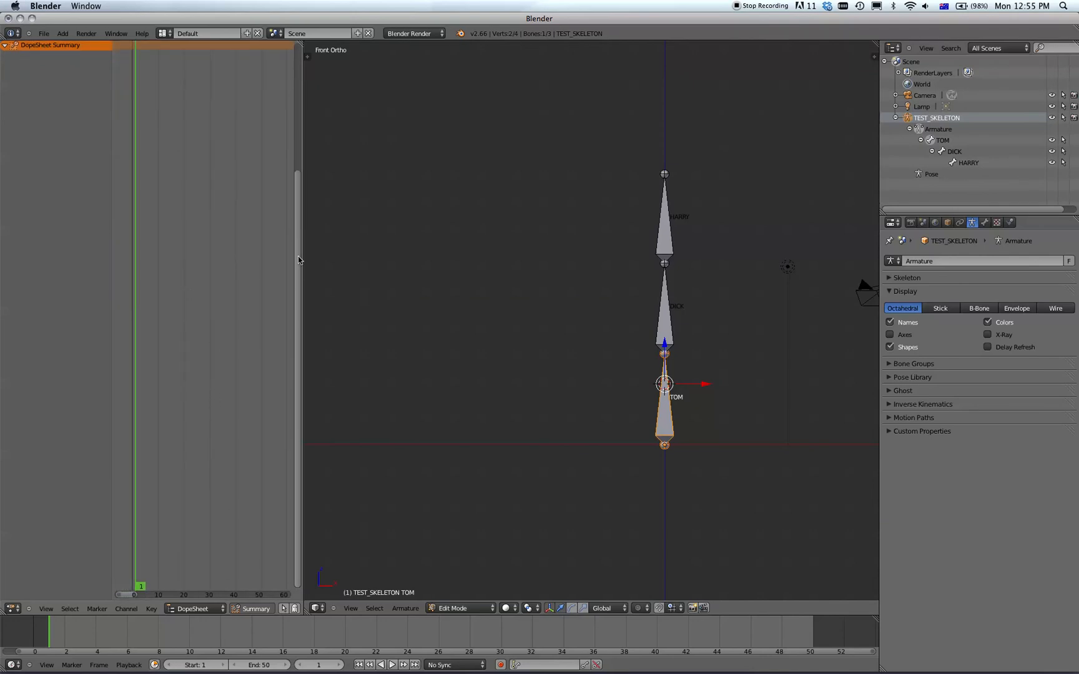
scroll(300, 262, "up", 1)
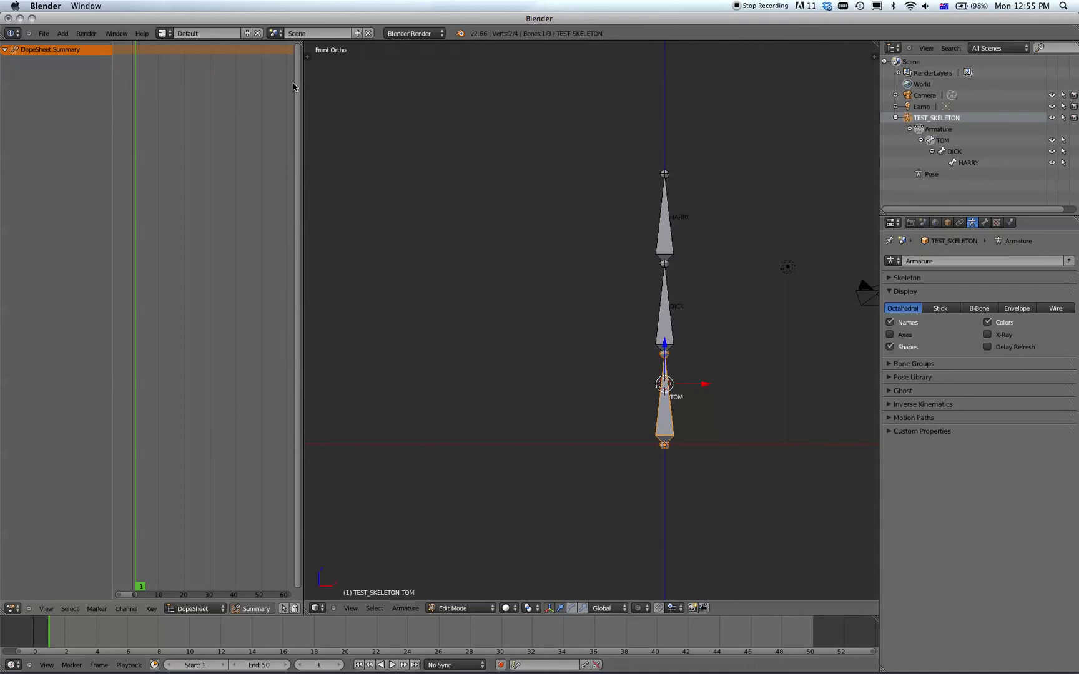
middle_click_drag(642, 357, 621, 370, "shift")
scroll(593, 364, "up", 3)
scroll(625, 377, "up", 1)
scroll(587, 368, "down", 2)
scroll(620, 370, "up", 1, "shift")
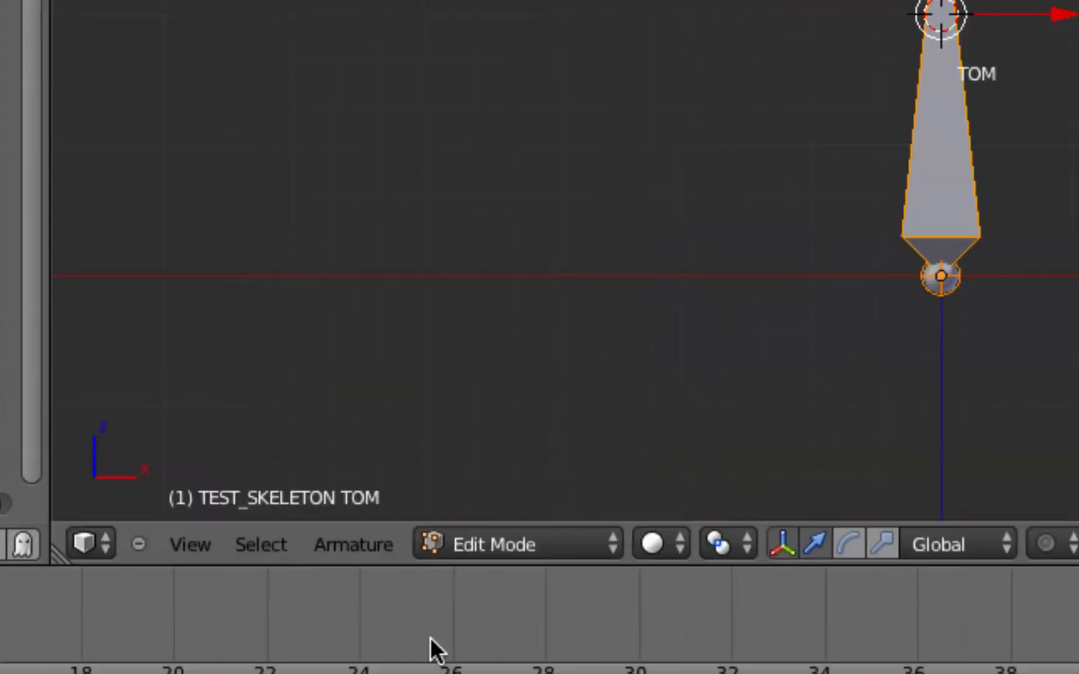
Switch the armature from Edit Mode to Pose Mode and deselect all of its bones
left_click(521, 550)
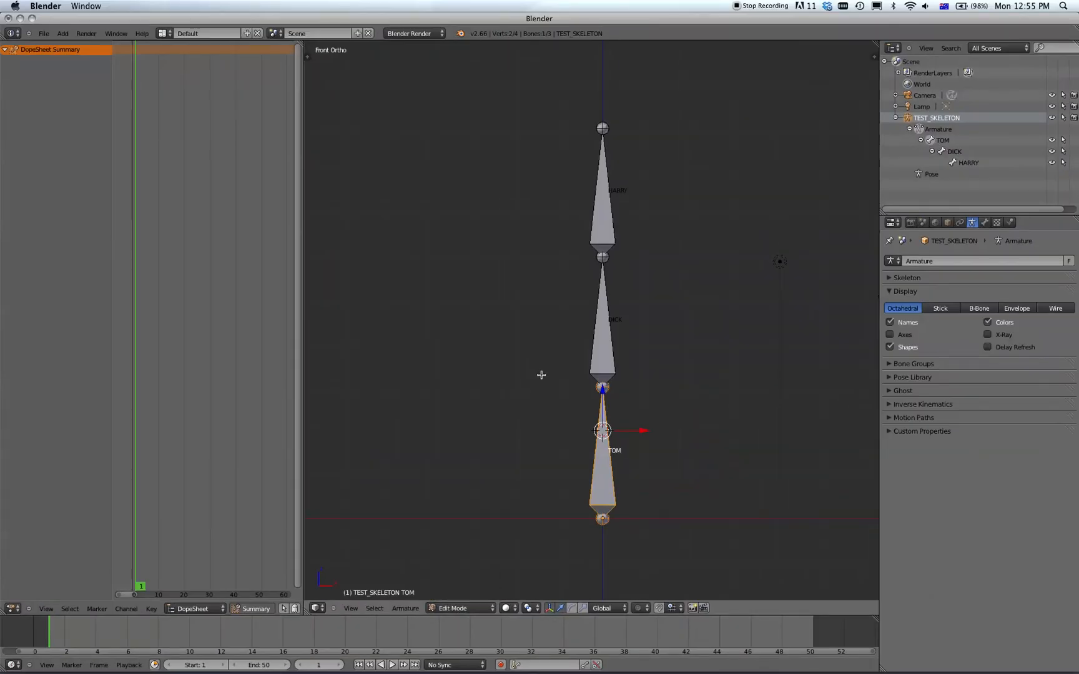
key("ctrl+Tab")
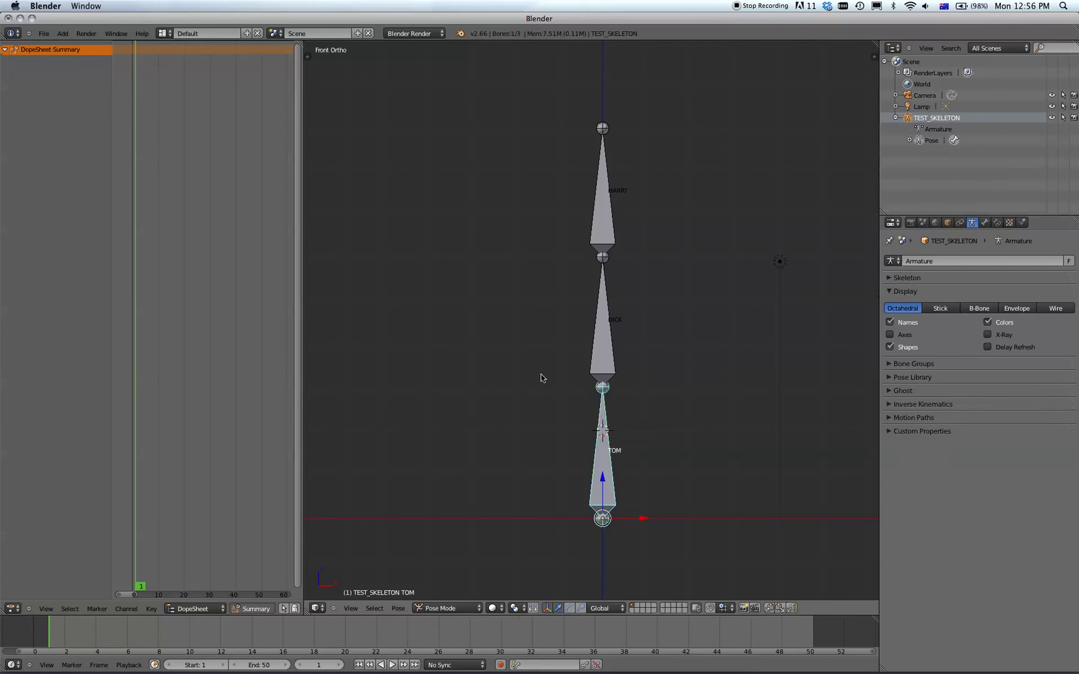
key("a")
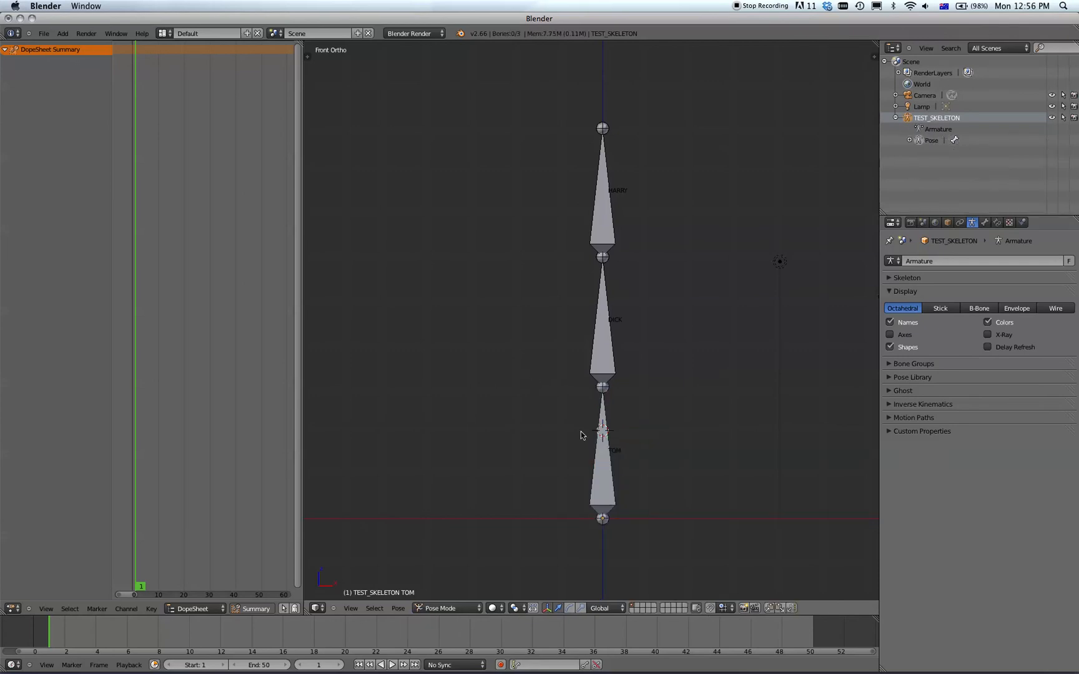
Select the TOM, DICK and HARRY bones one at a time in Pose Mode, then return to DICK
right_click(605, 479)
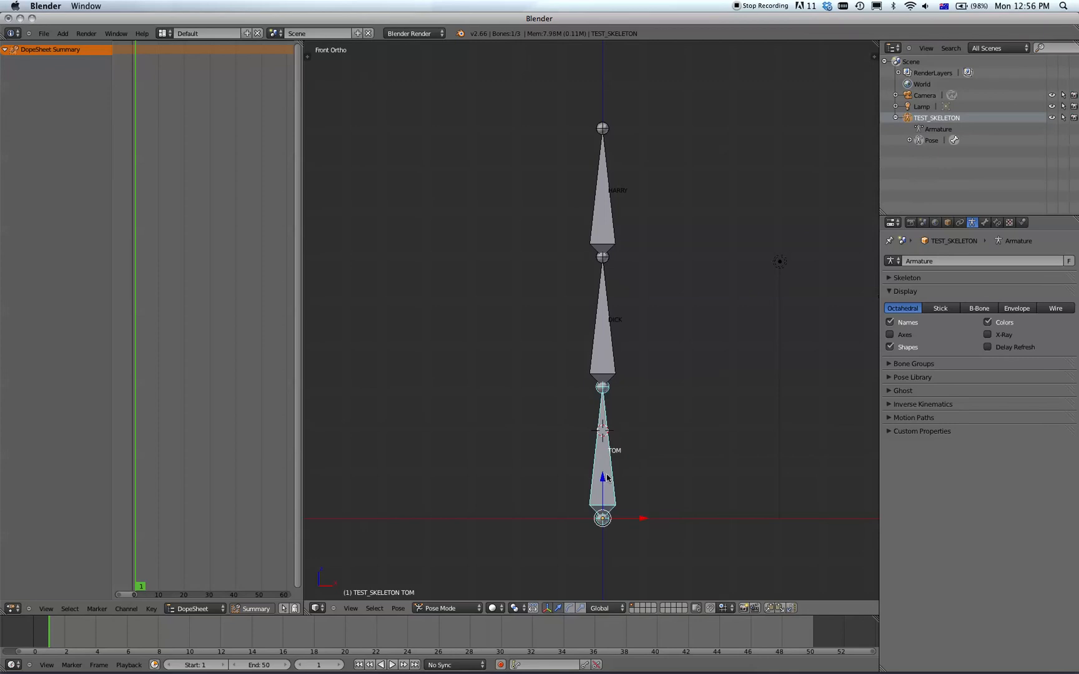
right_click(610, 349)
right_click(597, 202)
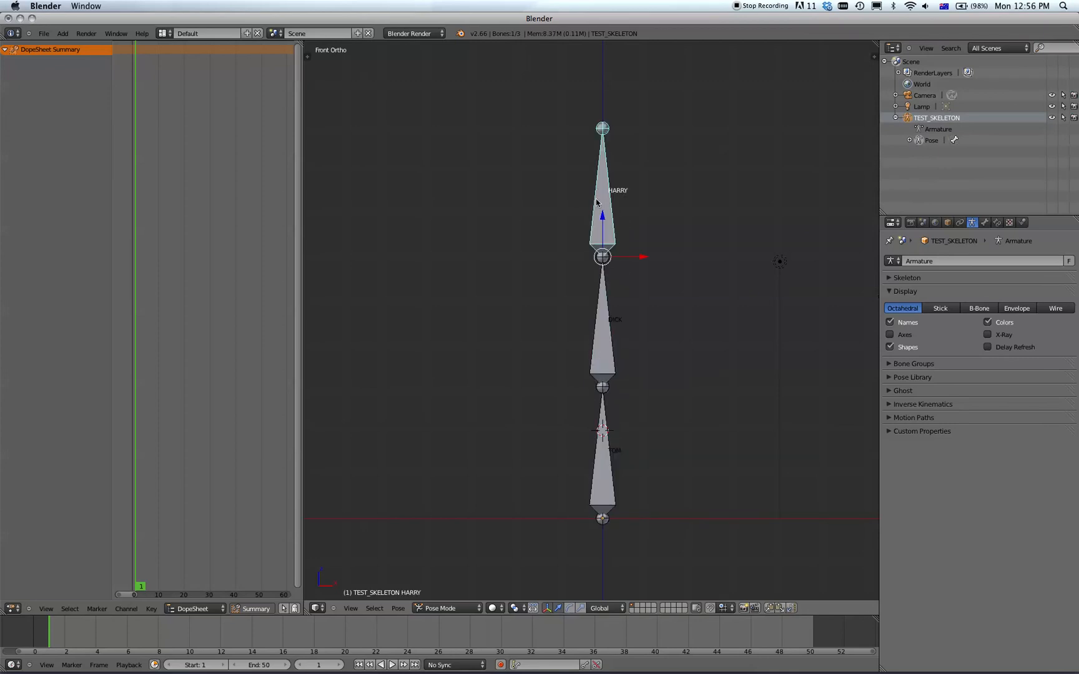
right_click(597, 345)
Select the TOM, DICK and HARRY bones together and insert a LocRotScale keyframe for them at frame 1
right_click(603, 484)
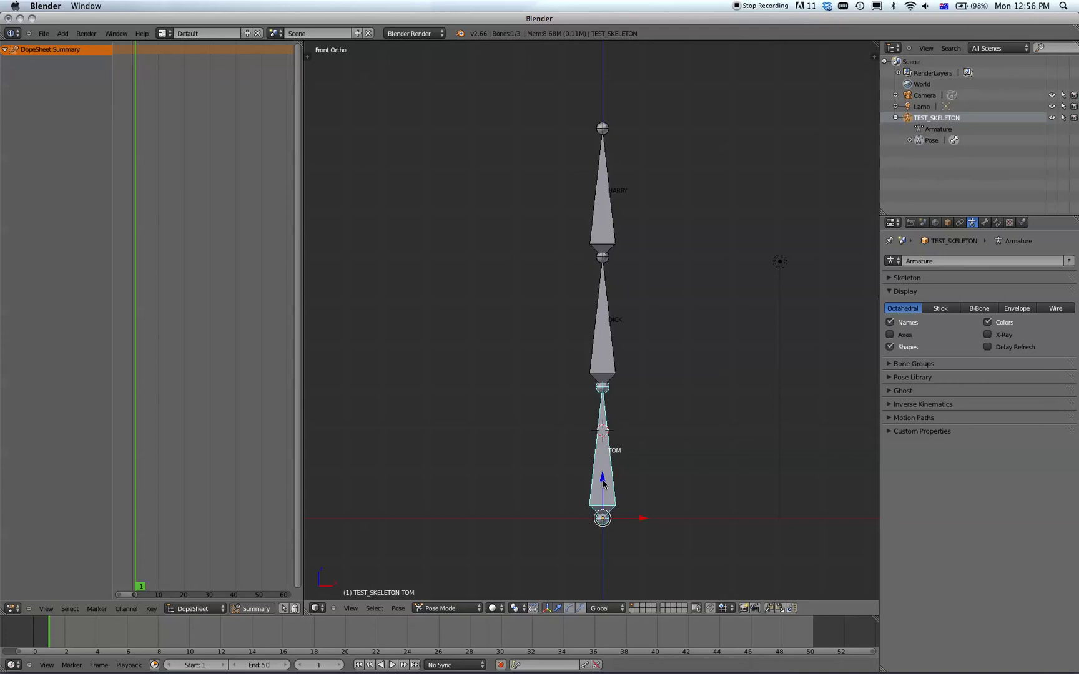
right_click(607, 324)
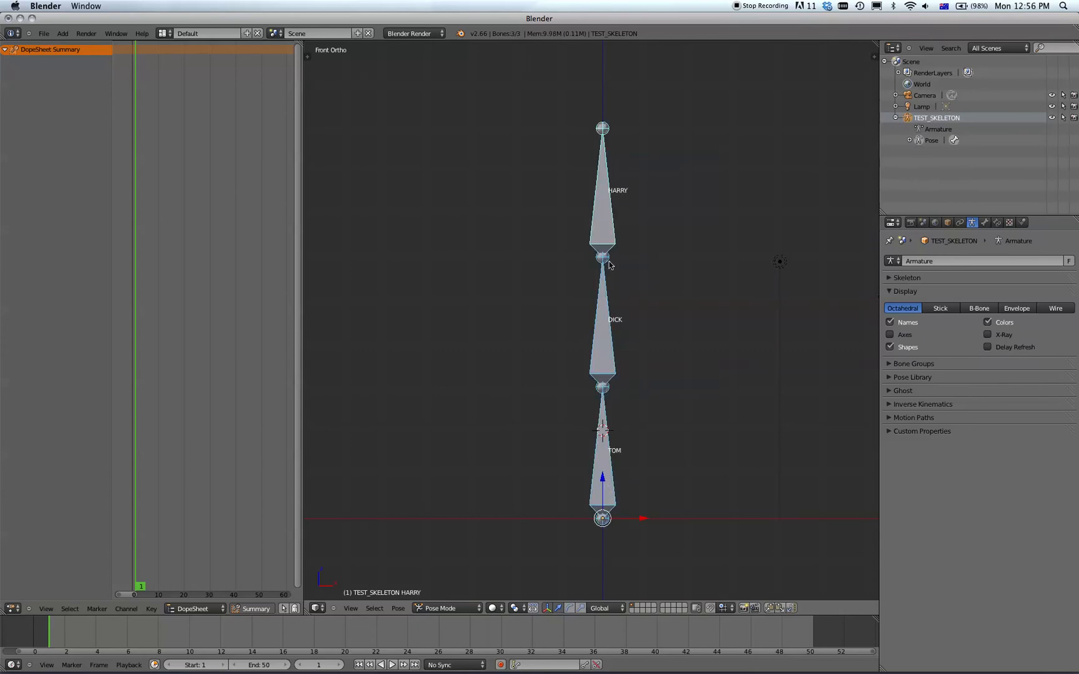
key("i")
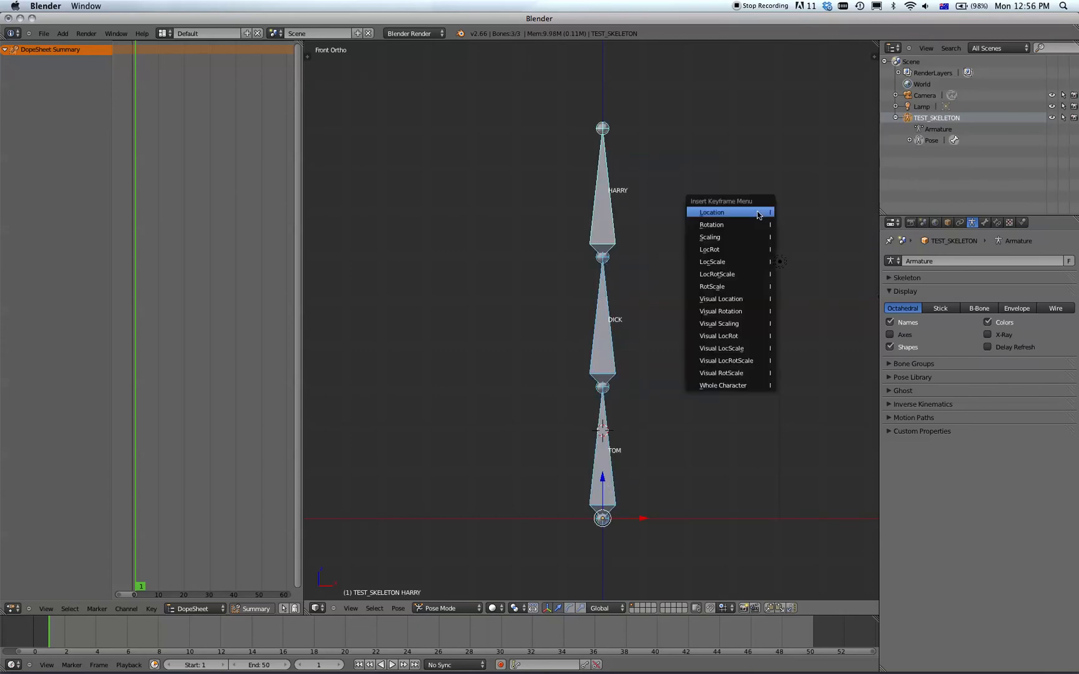
left_click(741, 274)
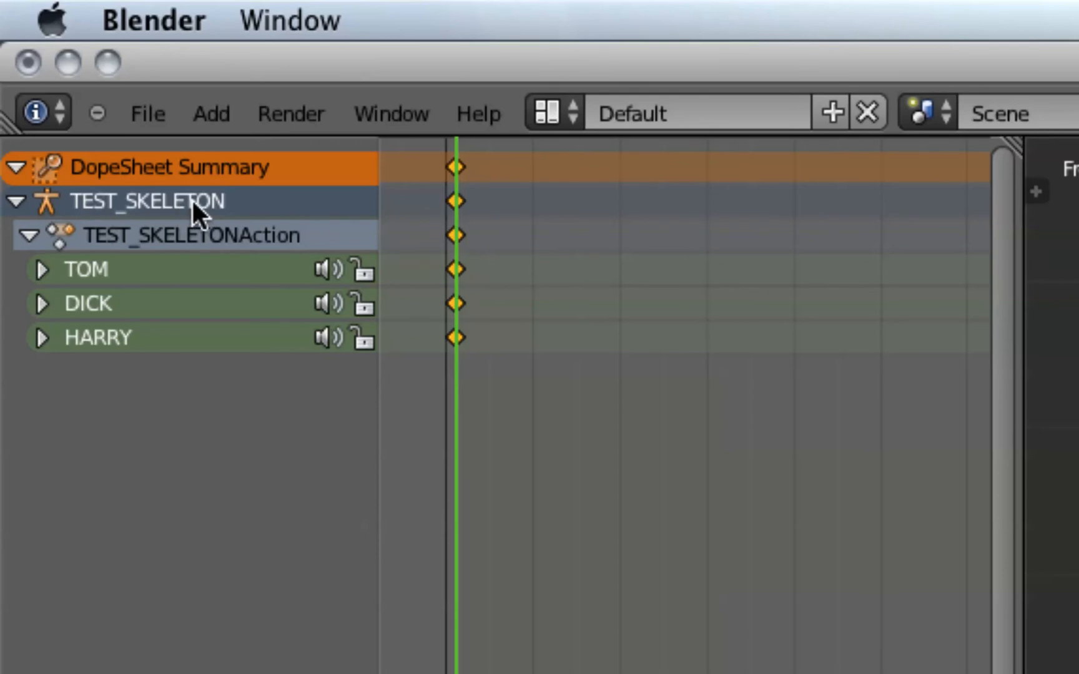
Expand the HARRY, DICK and TOM channels in the DopeSheet to examine their keyed properties, and collapse them again
left_click(40, 338)
left_click(44, 305)
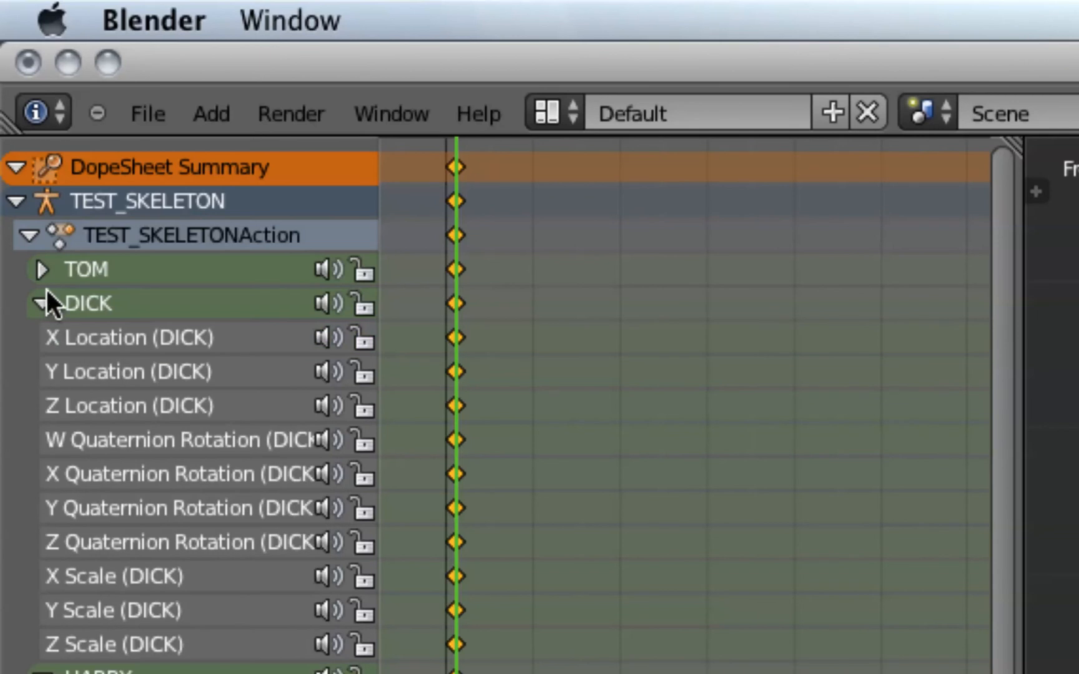
left_click(42, 270)
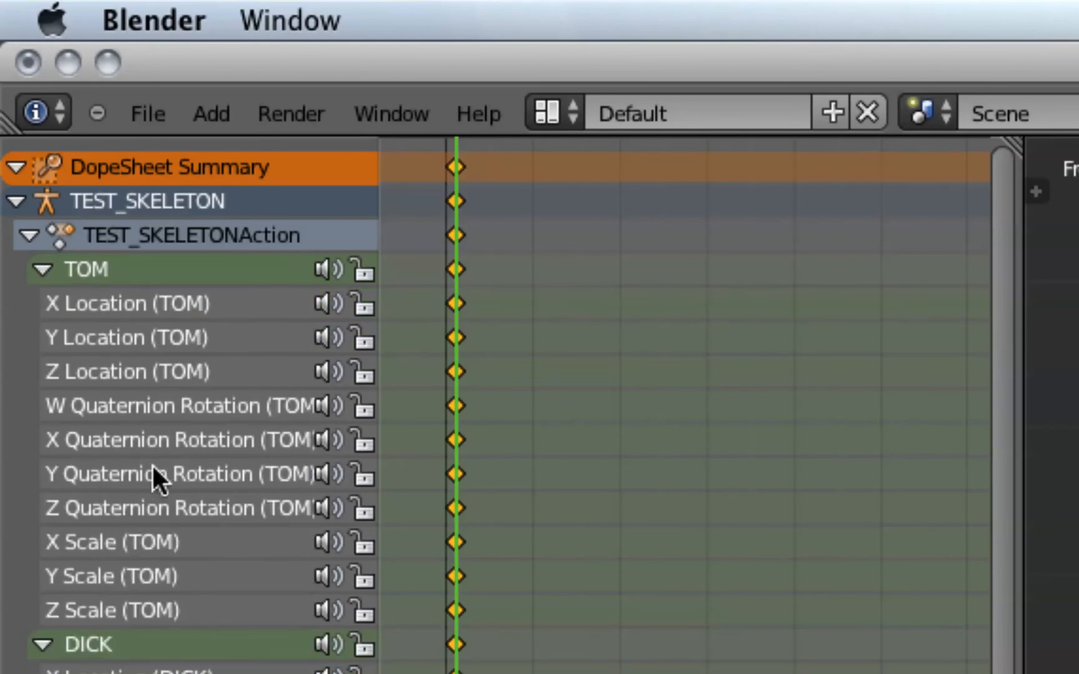
left_click(43, 270)
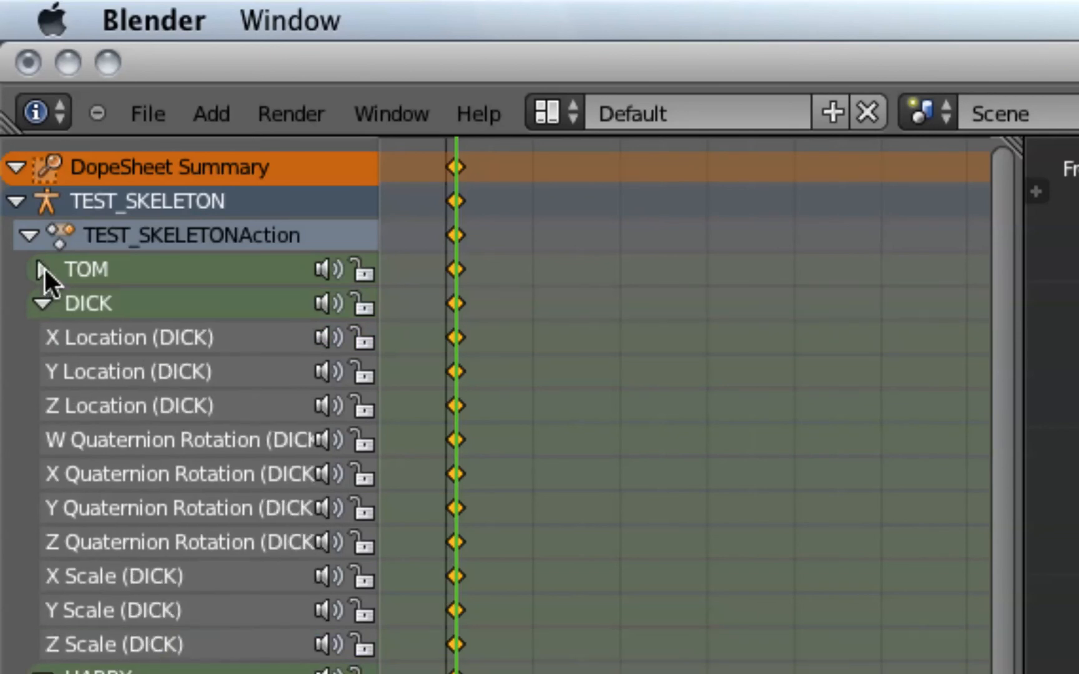
left_click(42, 303)
left_click(43, 338)
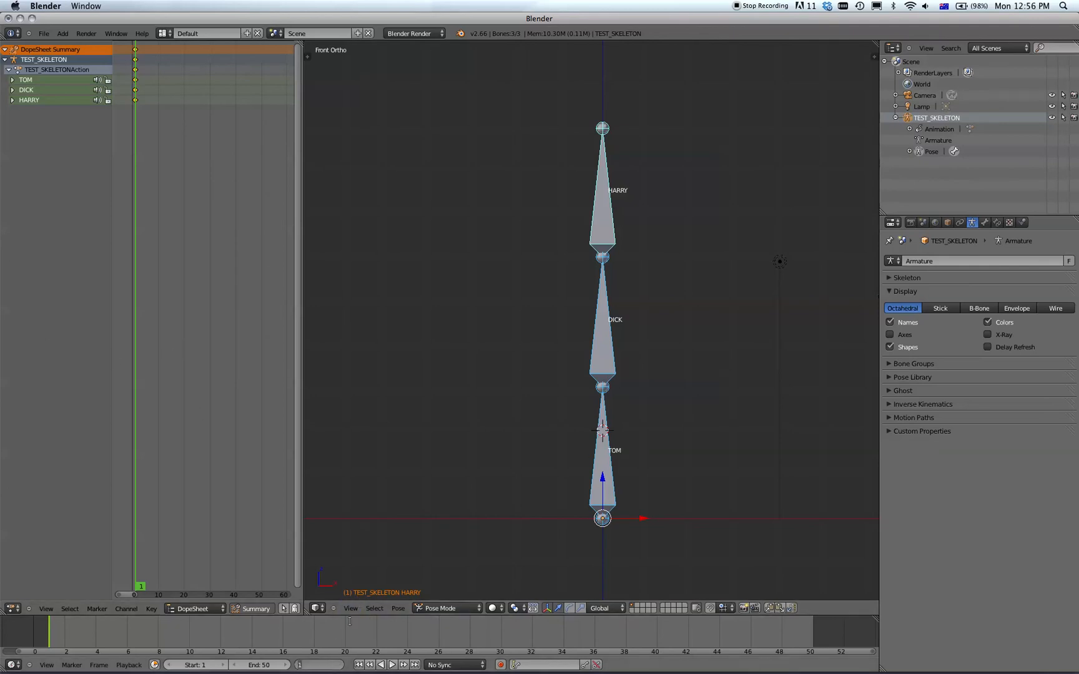
Go to frame 50 and insert a LocRotScale keyframe for all three bones
key("Return")
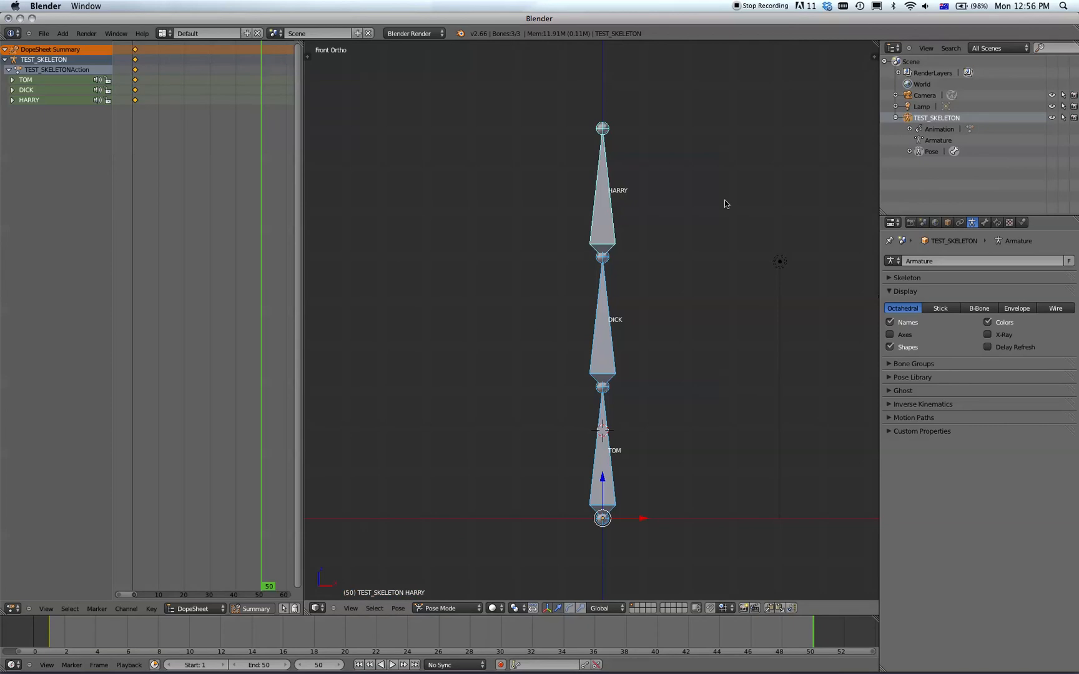
key("i")
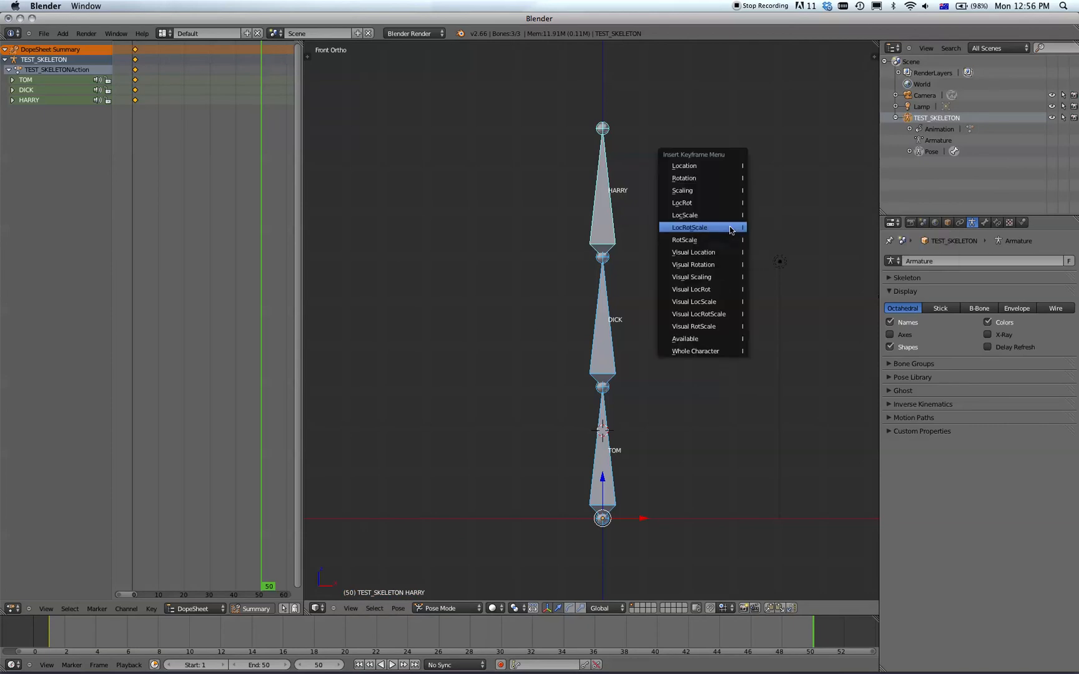
left_click(729, 226)
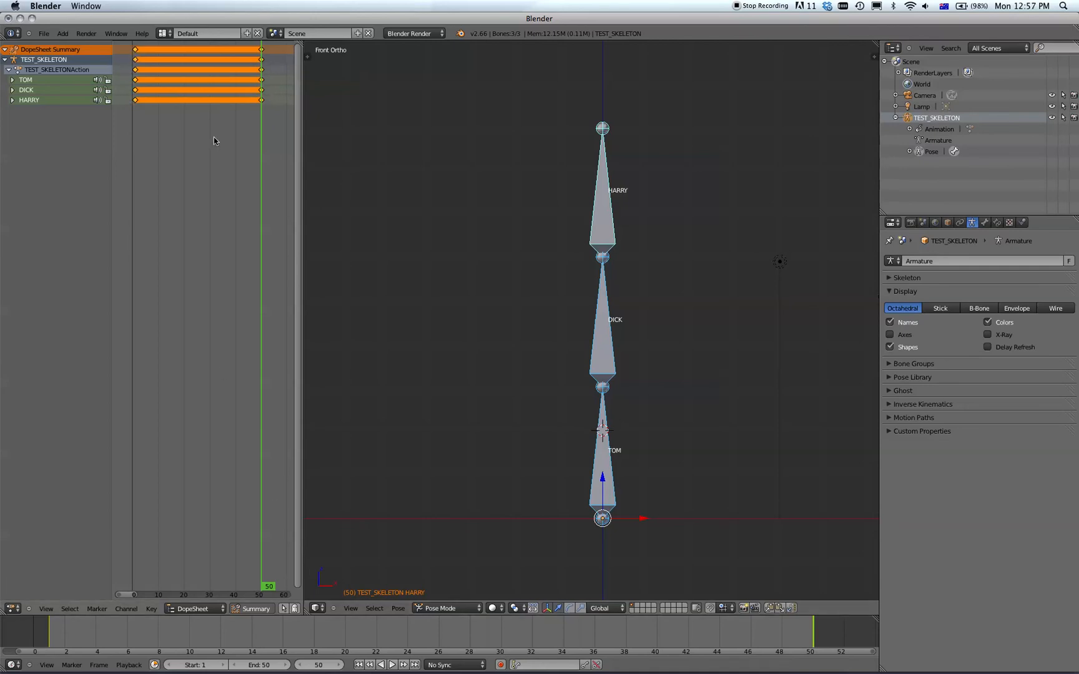
Go to frame 10 and rotate TOM to lean left, DICK to nearly upright and HARRY to lean right
left_click(270, 587)
left_click_drag(185, 579, 165, 580)
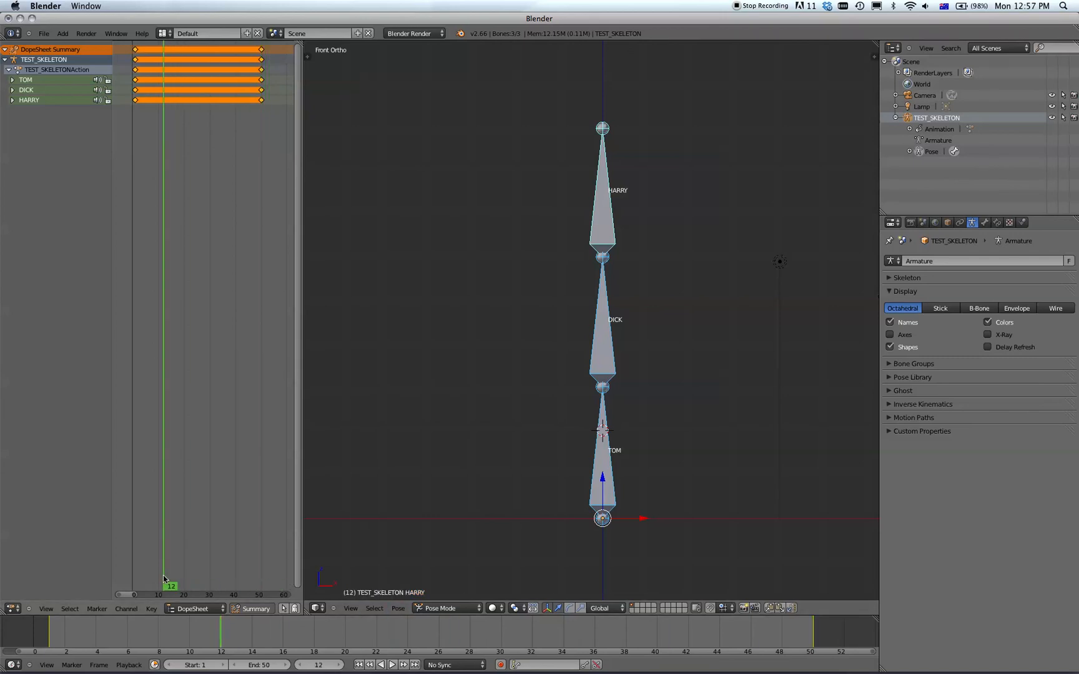
right_click(612, 472)
key("r")
left_click(600, 434)
right_click(505, 353)
key("r")
left_click(527, 343)
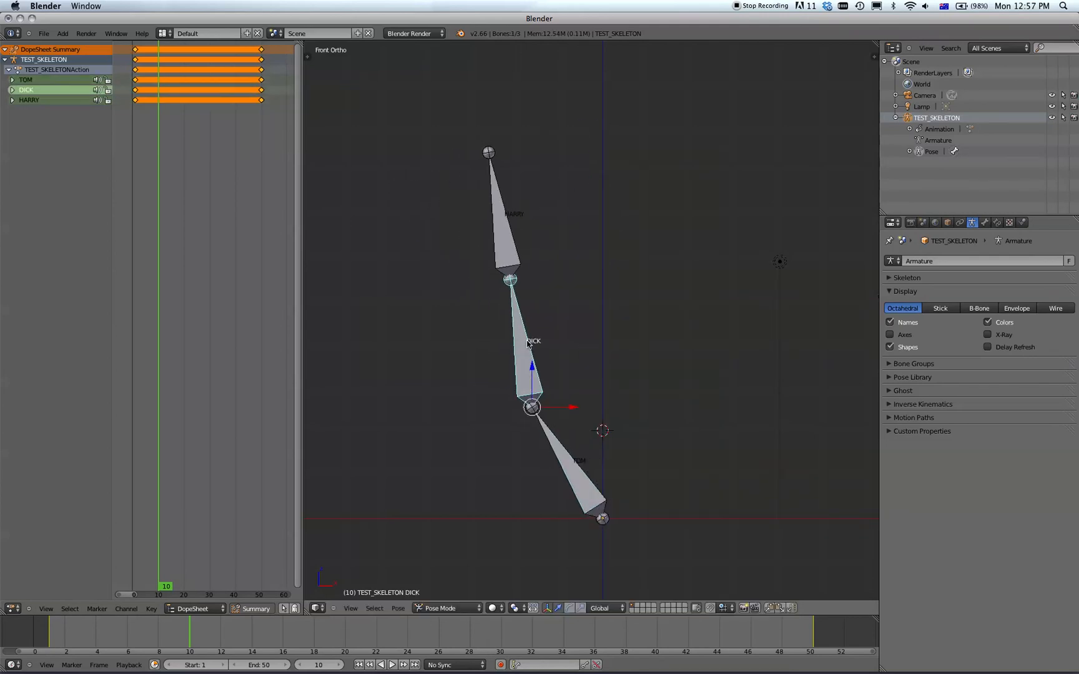
right_click(501, 214)
key("r")
left_click(552, 219)
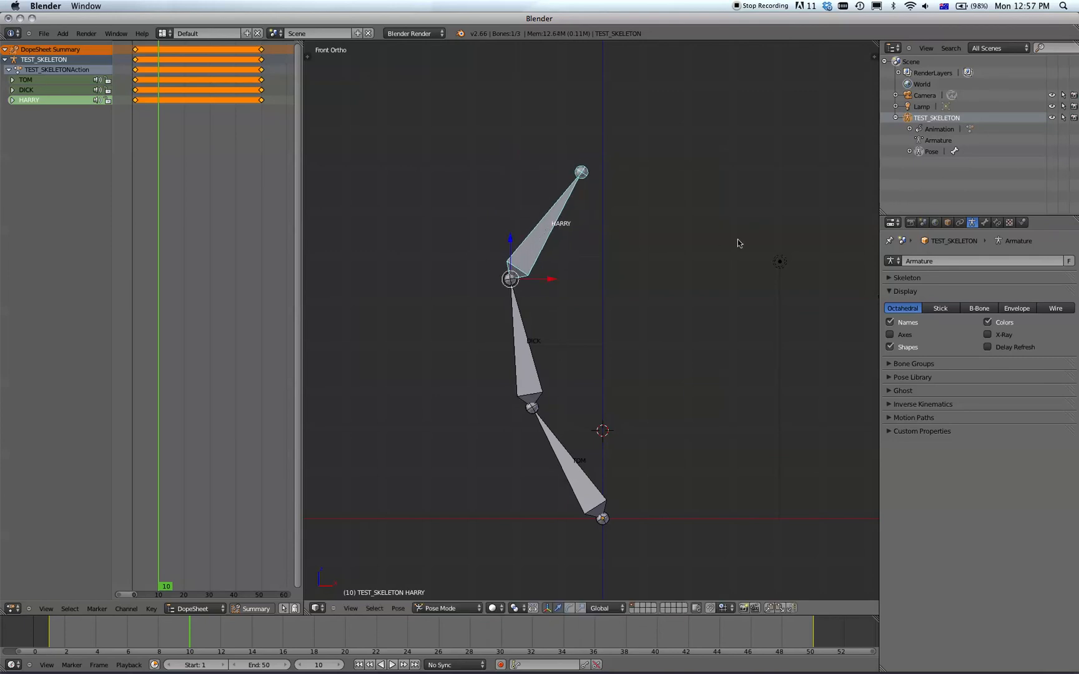
Keyframe HARRY at frame 10, add DICK and TOM to the selection and keyframe all three, then scrub the DopeSheet around that frame
key("i")
left_click(702, 241)
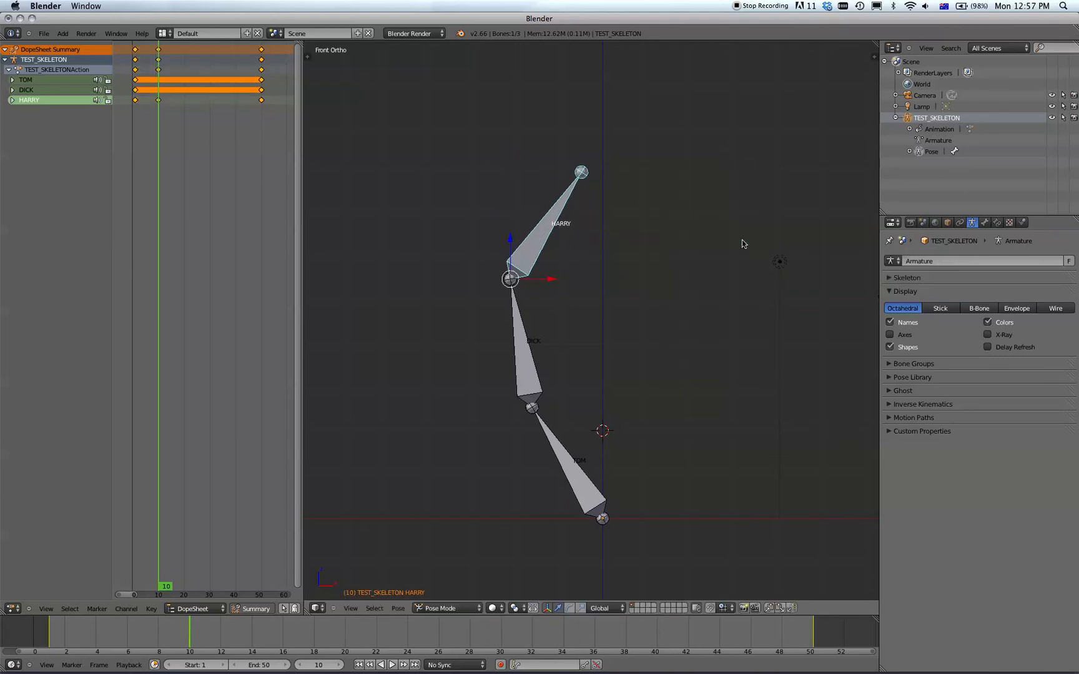
right_click(540, 382, "shift")
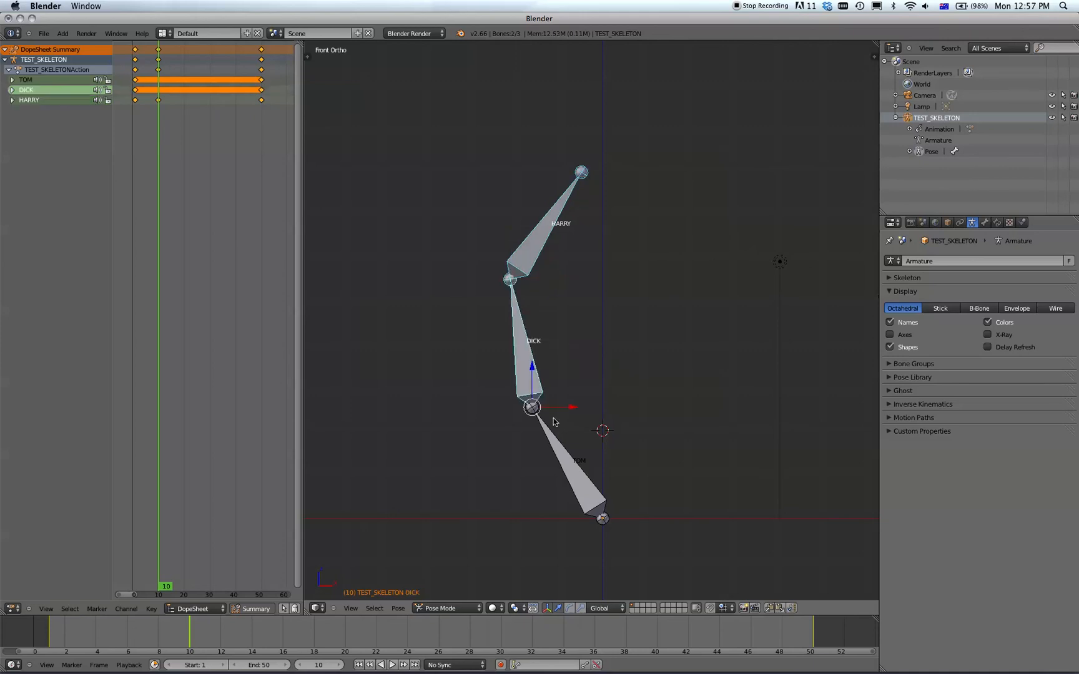
right_click(579, 484, "shift")
key("i")
left_click(718, 302)
left_click_drag(167, 587, 157, 553)
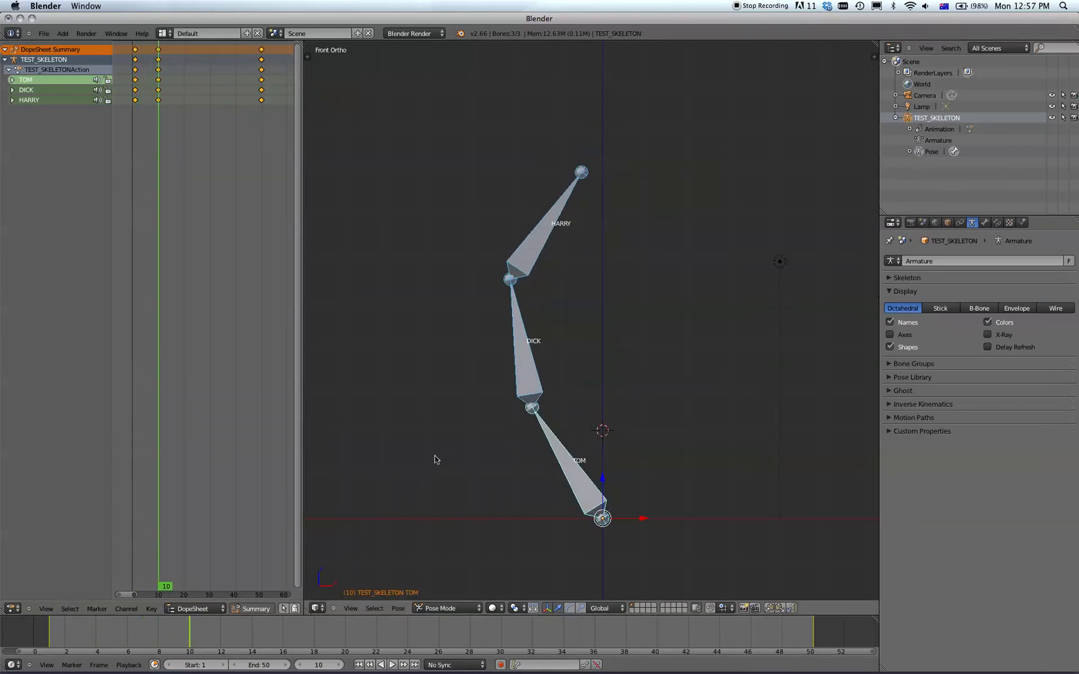
Undo the frame 10 keyframes and the rotations of all three bones, back to the straight pose with TOM selected
key("ctrl+z")
key("ctrl+z")
key("ctrl+z")
key("ctrl+z")
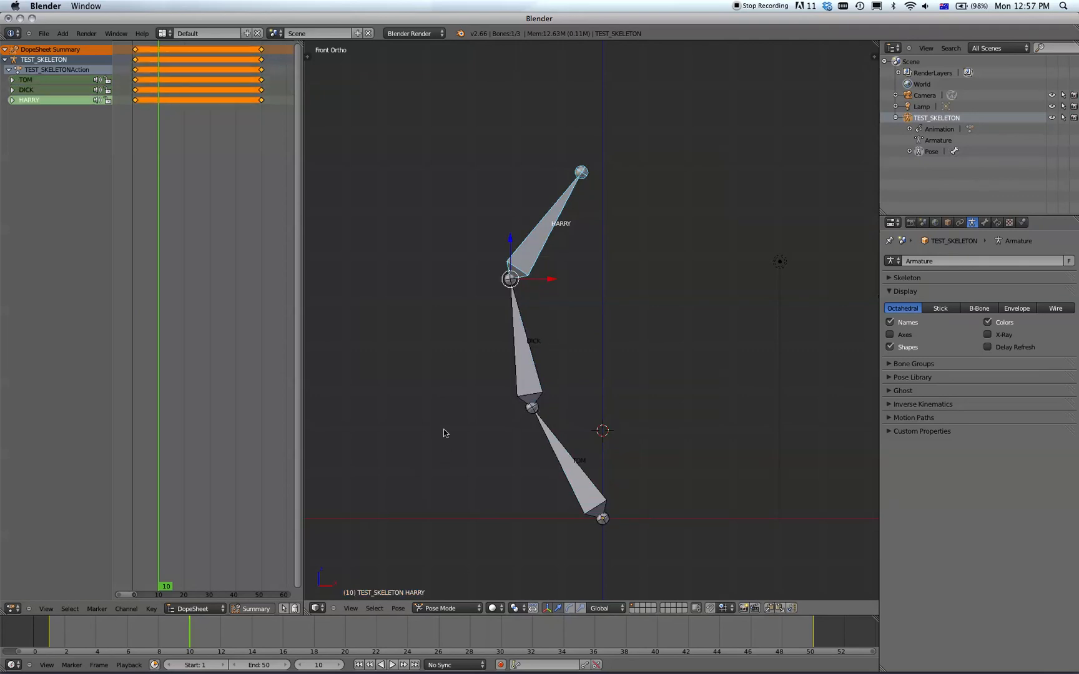
key("ctrl+z")
key("ctrl+z")
key("ctrl+z")
key("ctrl+z")
key("ctrl+z")
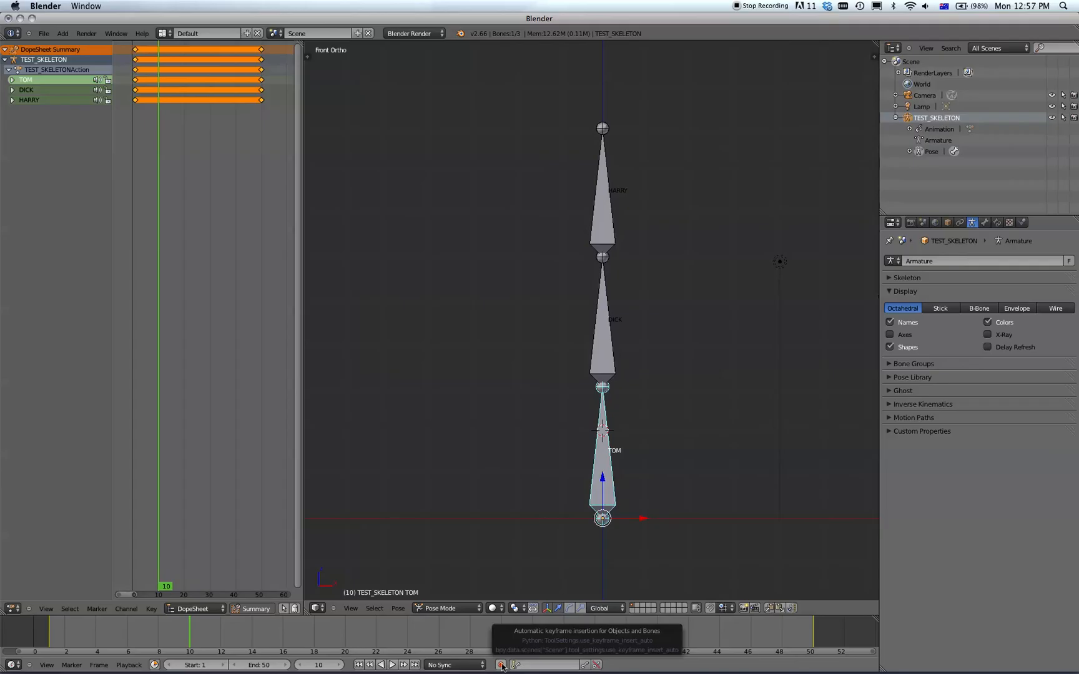
Turn on automatic keyframe insertion and, at frame 10, rotate TOM to lean left, DICK to upright and HARRY to lean right
left_click(500, 665)
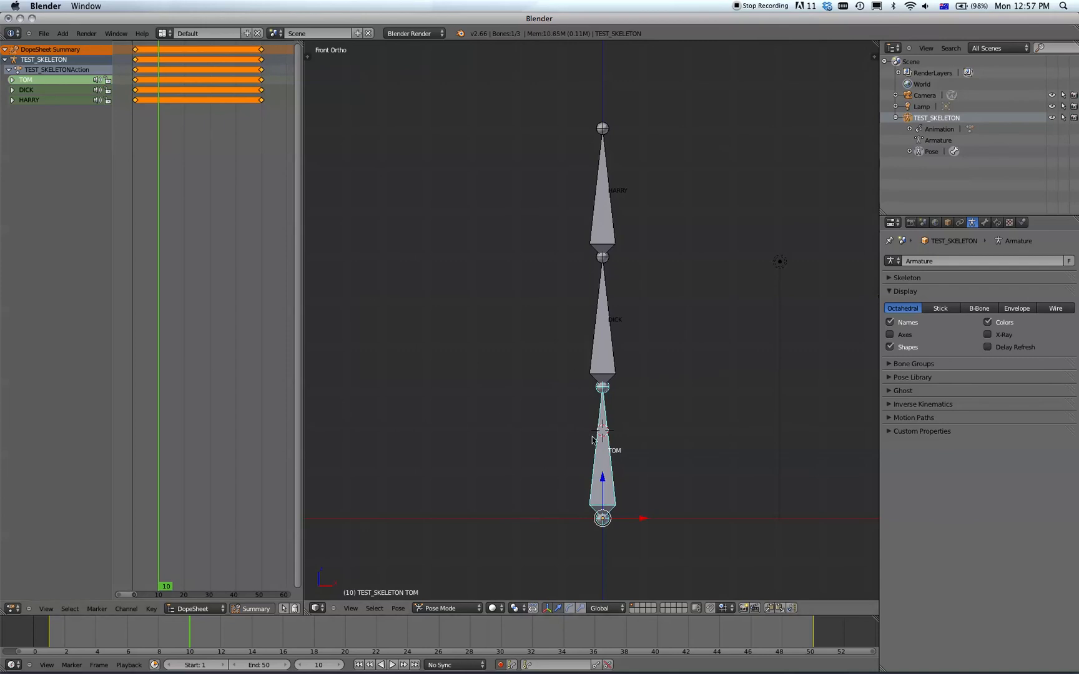
key("r")
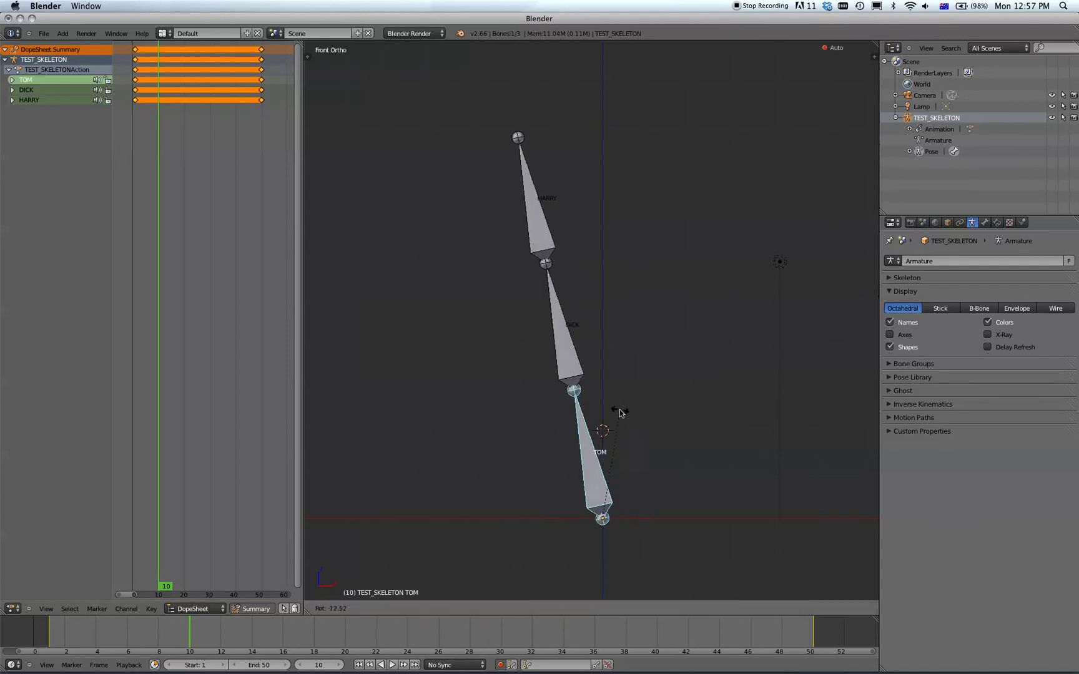
left_click(580, 413)
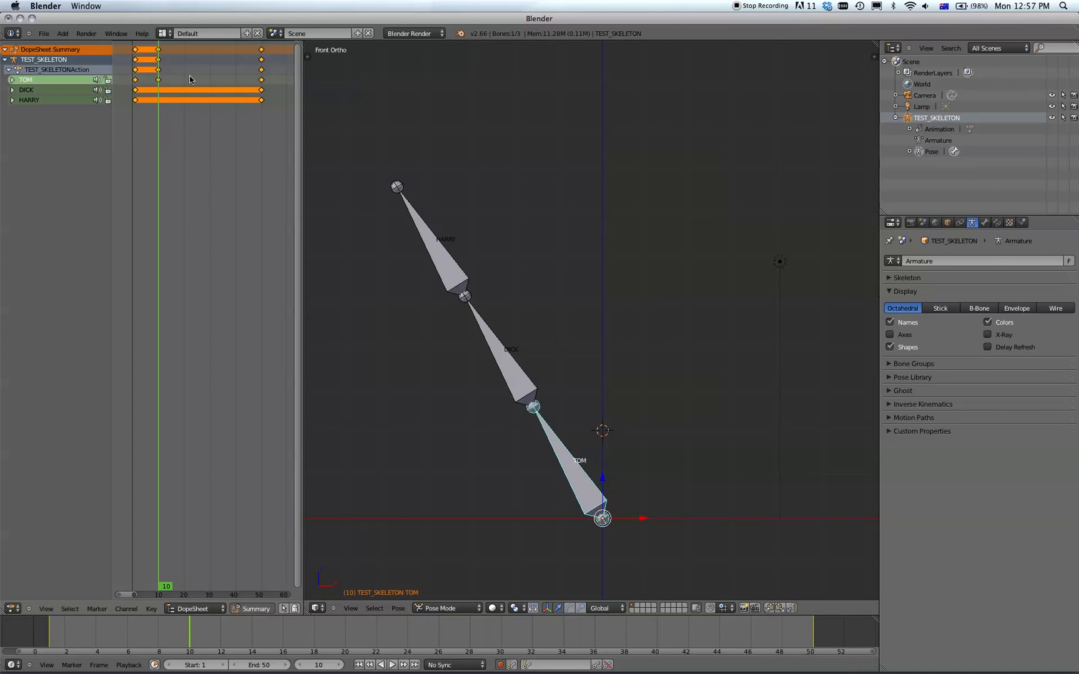
right_click(506, 347)
key("r")
left_click(547, 342)
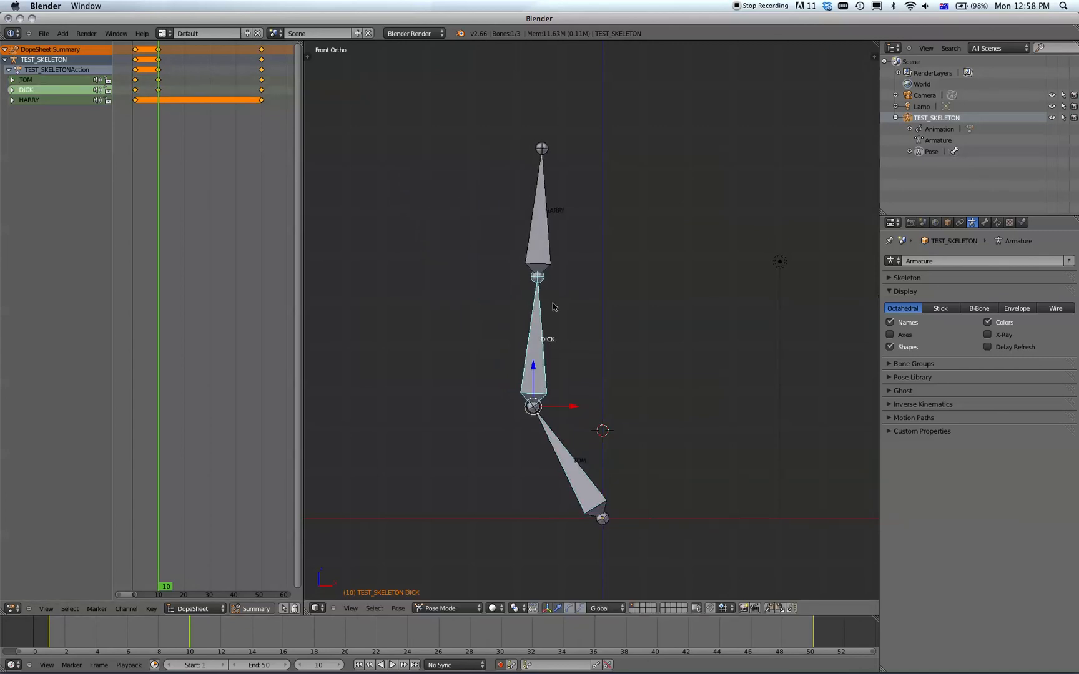
right_click(534, 222)
key("r")
left_click(593, 226)
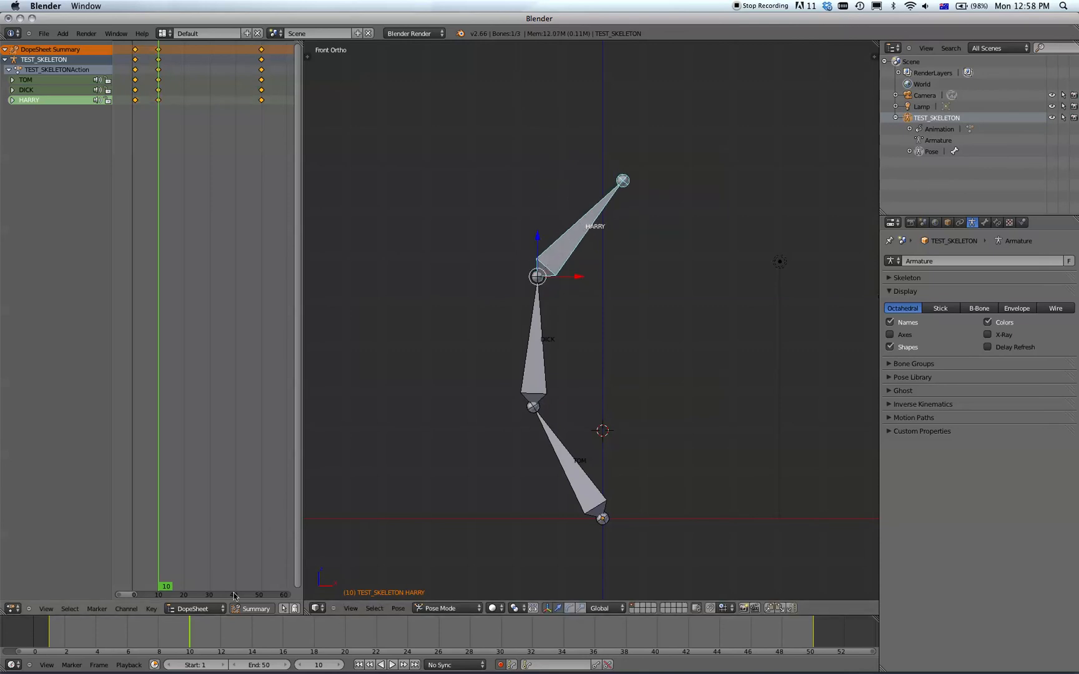
Go to frame 20 and rotate TOM, DICK and HARRY in turn so the whole chain bends far over to the left
left_click_drag(173, 587, 185, 590)
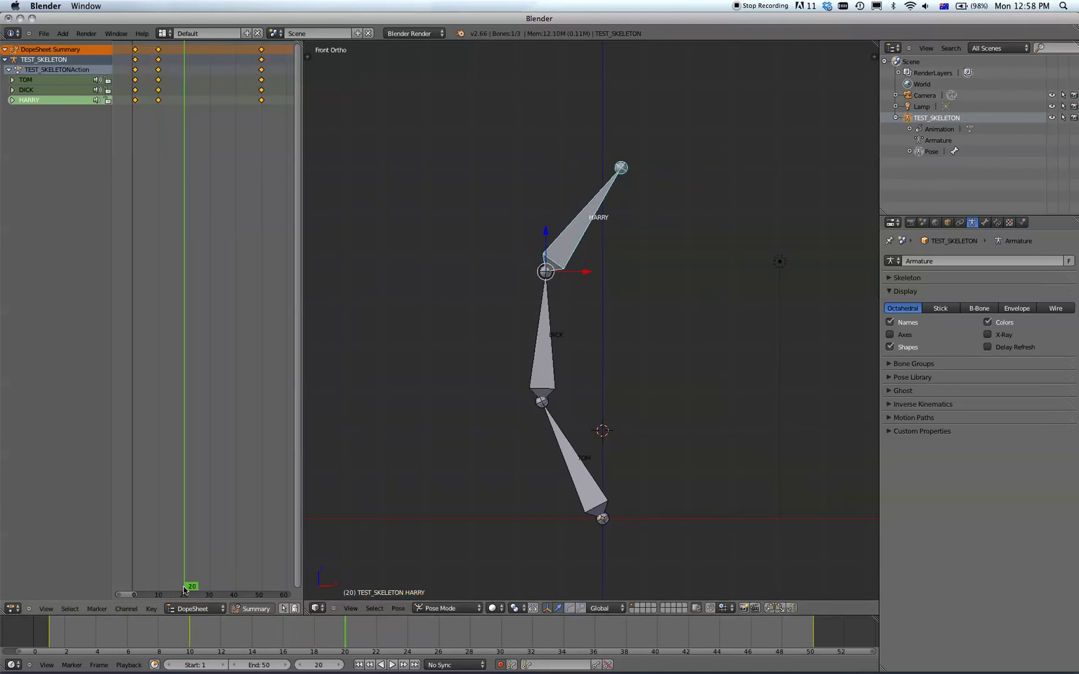
right_click(587, 483)
key("r")
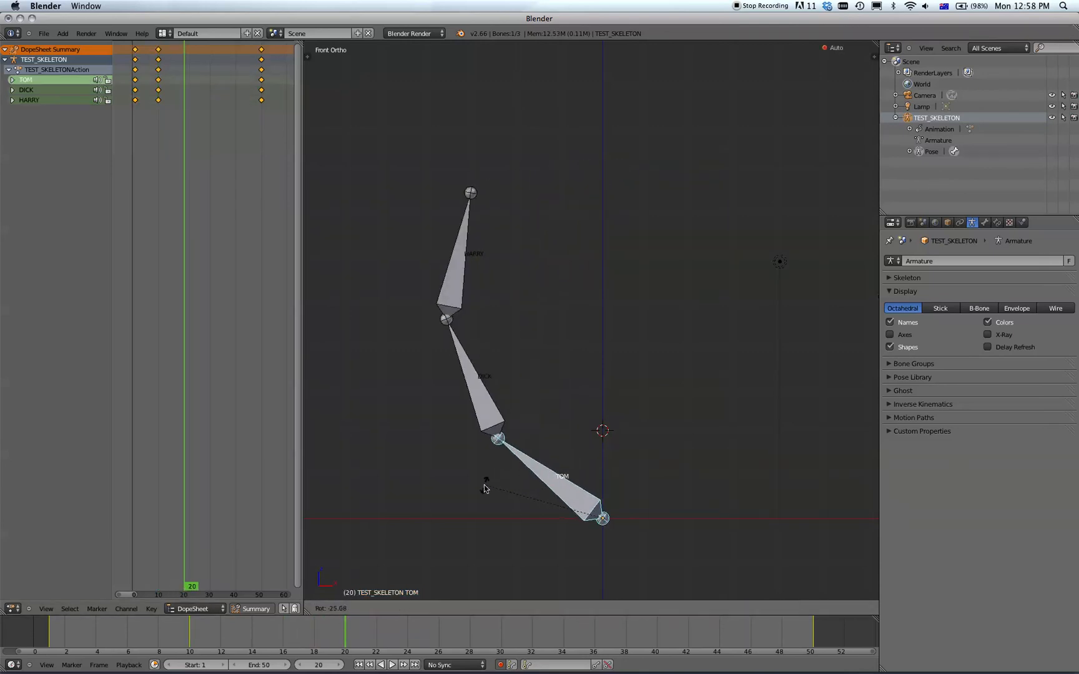
left_click(475, 499)
right_click(472, 410)
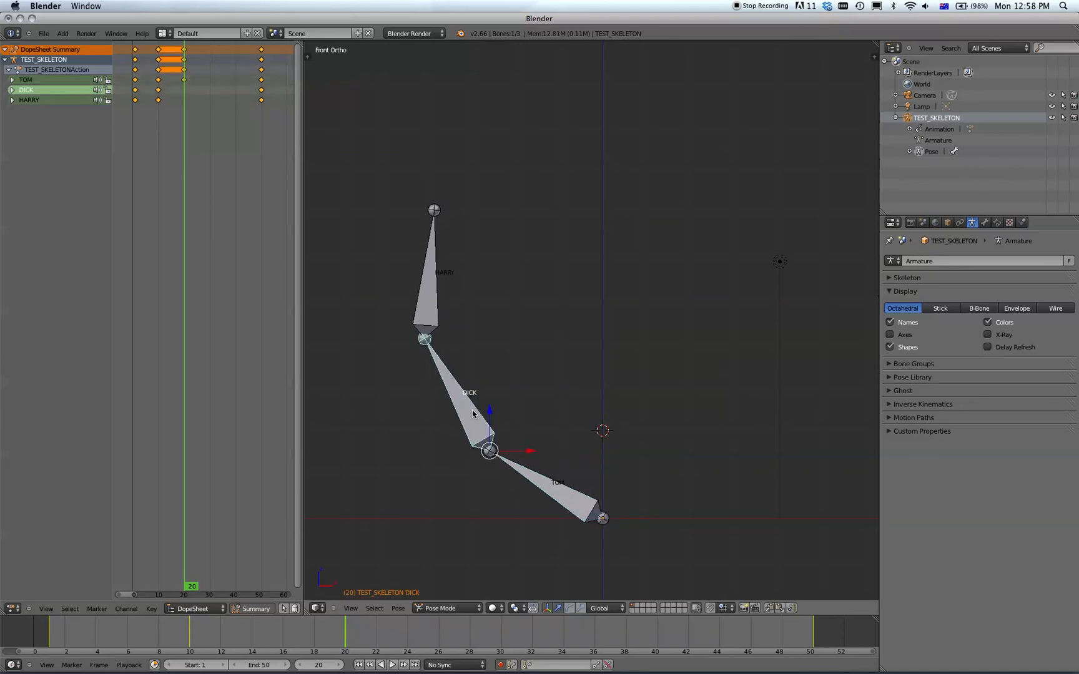
key("r")
left_click(364, 369)
right_click(364, 369)
key("r")
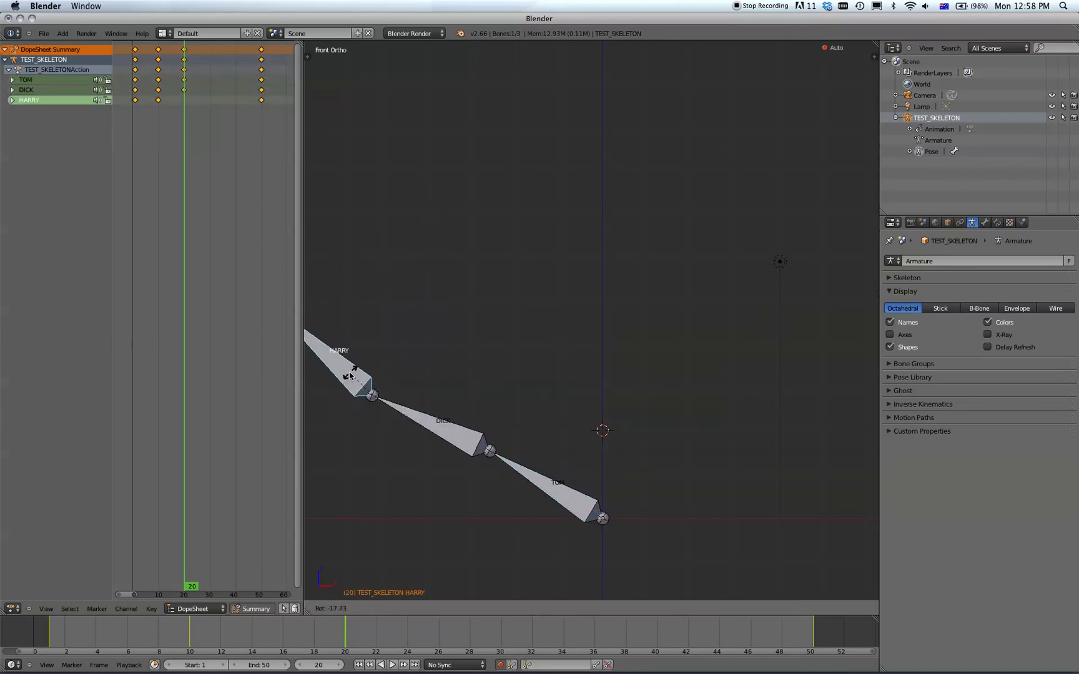
left_click(343, 408)
Go to frame 30 and rotate TOM to nearly upright, DICK further left and HARRY to nearly horizontal on the left side
left_click_drag(188, 593, 211, 586)
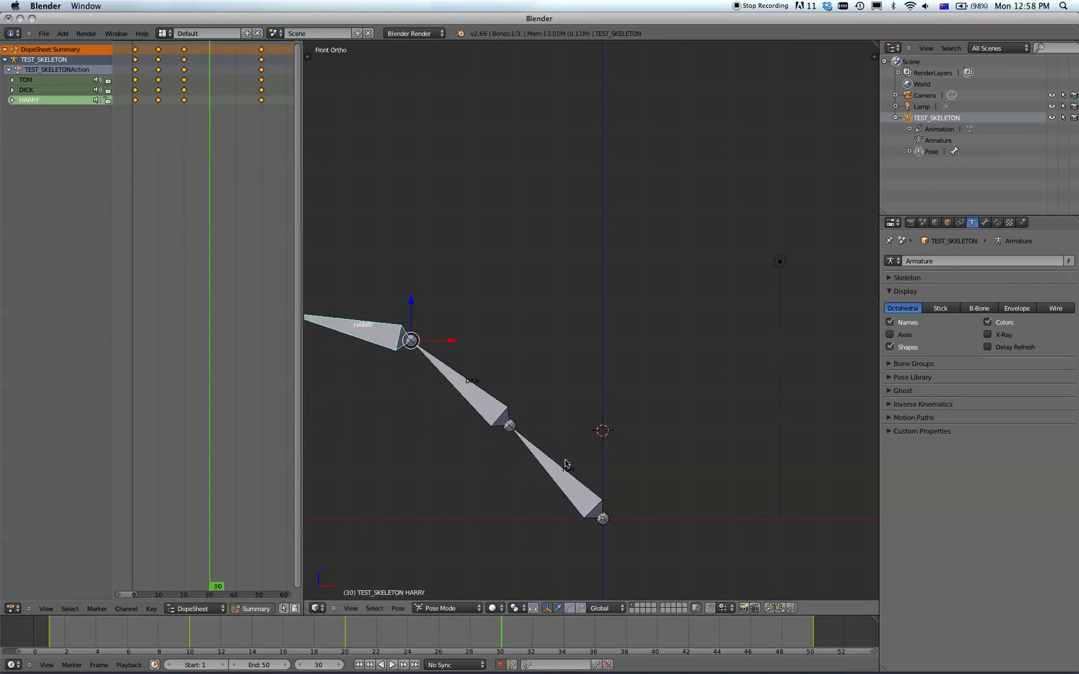
right_click(558, 473)
key("r")
left_click(556, 359)
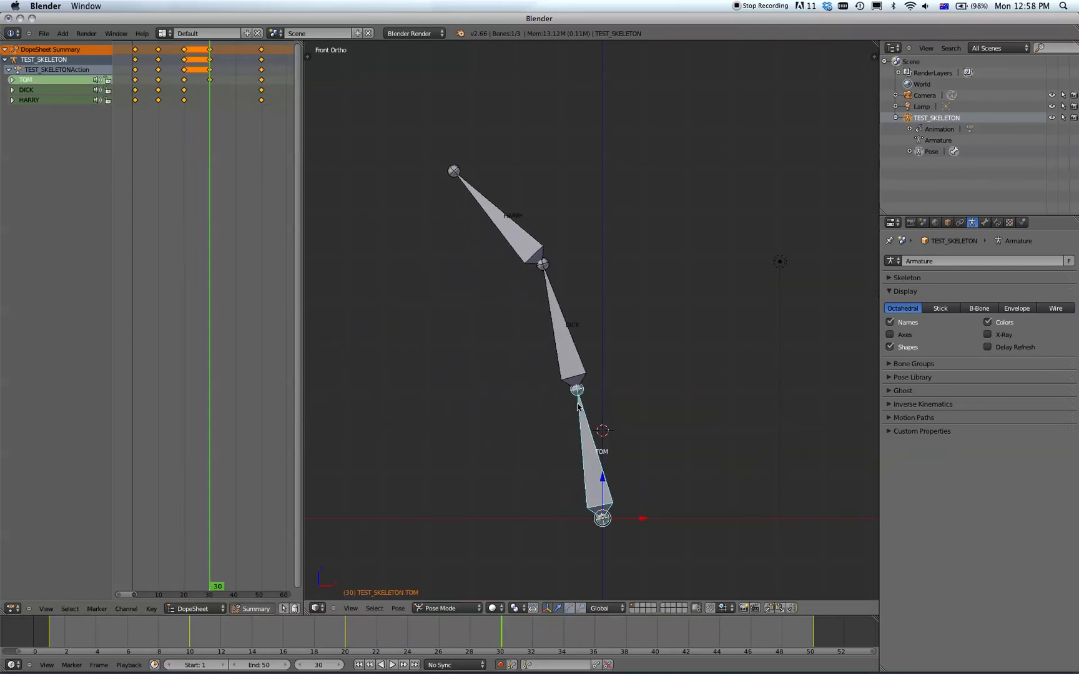
right_click(561, 347)
key("r")
left_click(494, 343)
right_click(434, 302)
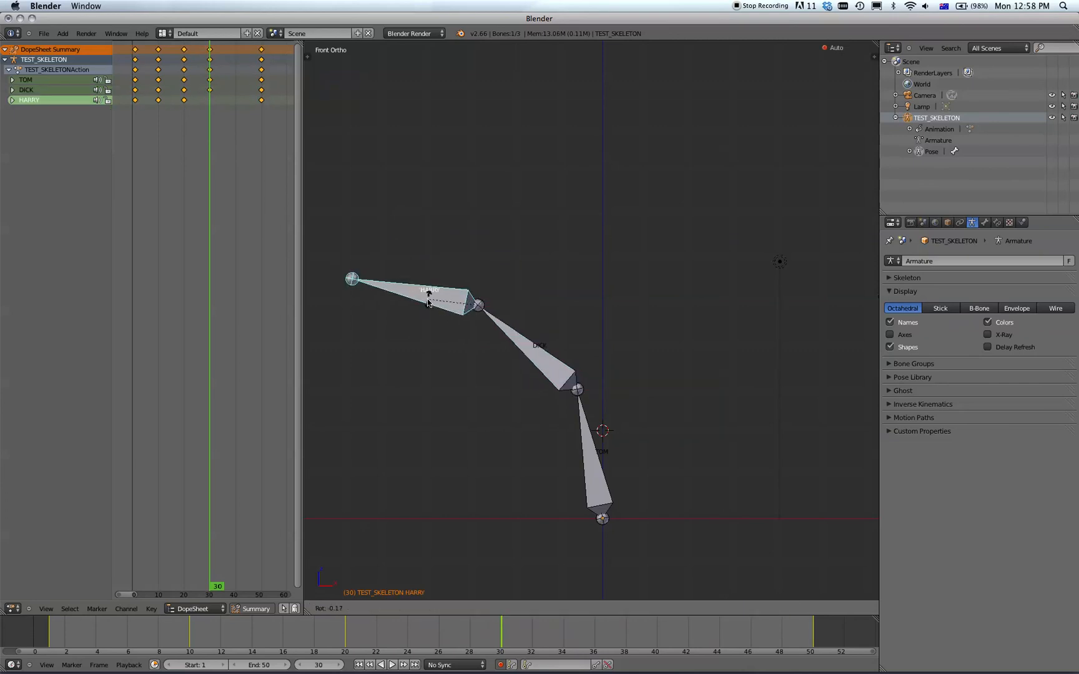
key("r")
left_click(421, 318)
Go to frame 40 and rotate TOM and DICK to lean right and HARRY to nearly horizontal on the right side
left_click_drag(211, 586, 236, 587)
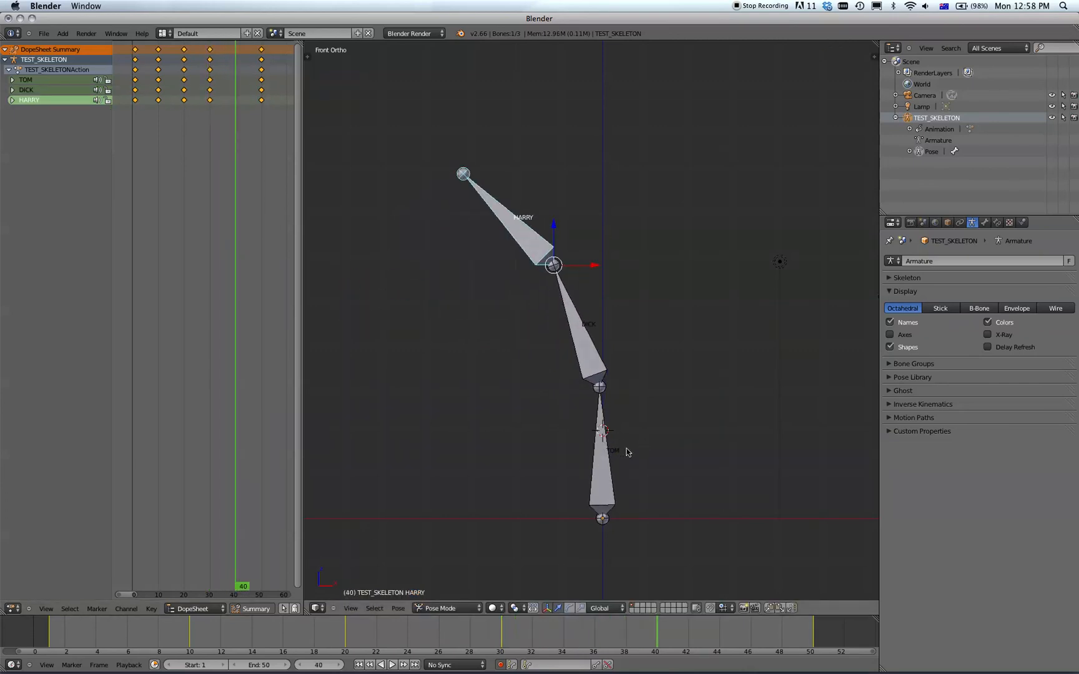
right_click(609, 454)
key("r")
left_click(647, 462)
right_click(659, 327)
key("r")
left_click(711, 366)
right_click(778, 284)
key("r")
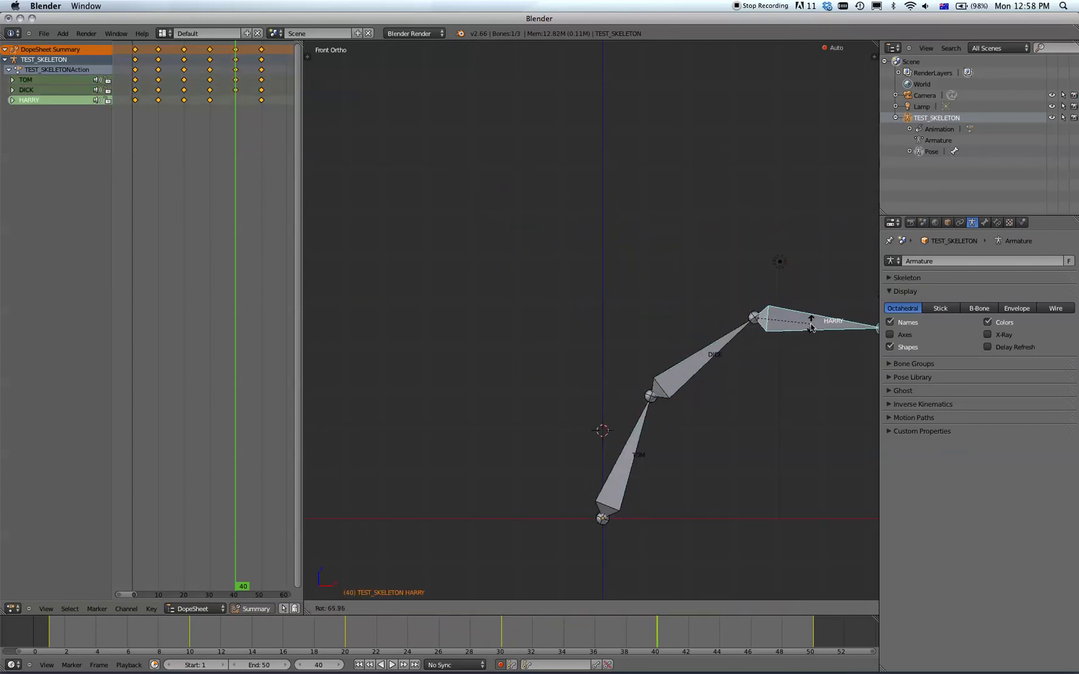
left_click(811, 328)
Play back the armature animation in the 3D view to review the bone motion
scroll(746, 433, "down", 2)
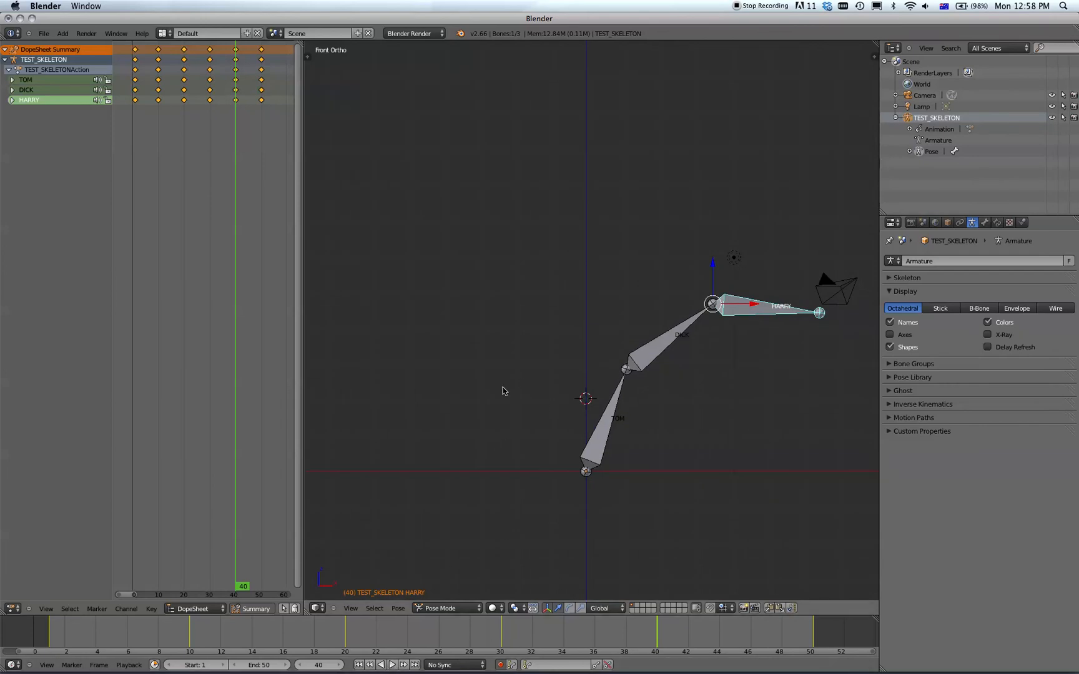
key("alt+a")
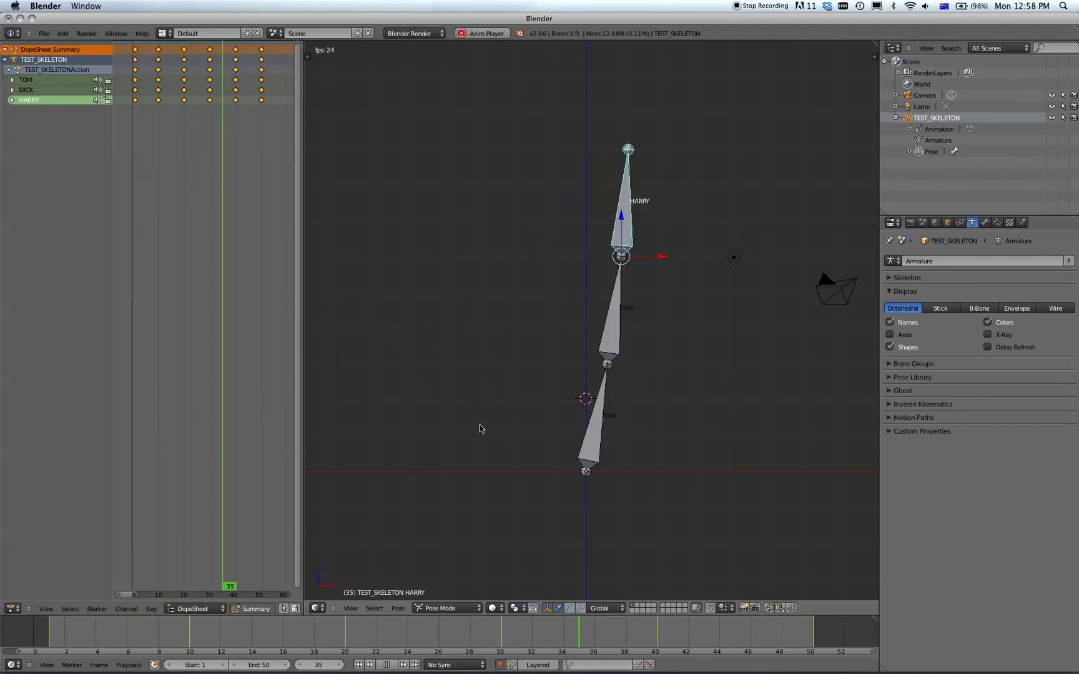